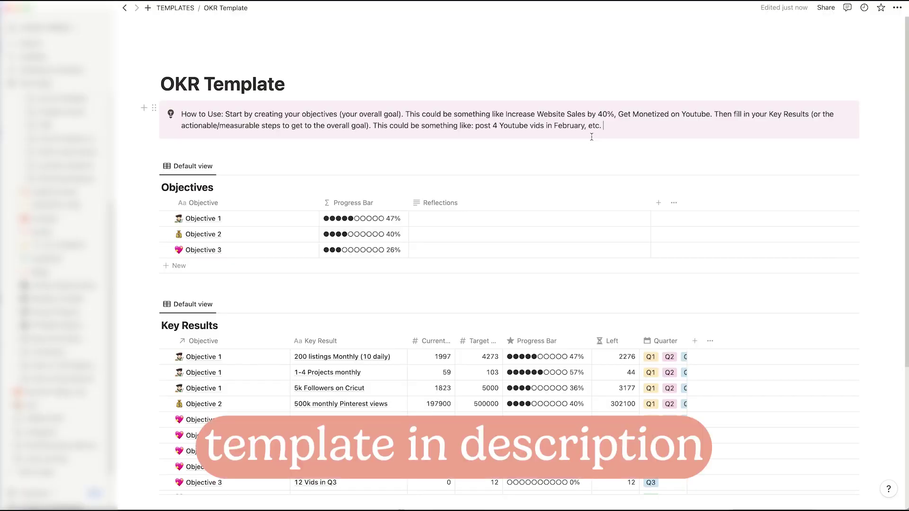
# Rename the first objective to 'Get Monetized on Youtube', correcting the misspelling to 'Monetized'.
pyautogui.moveTo(236, 225)
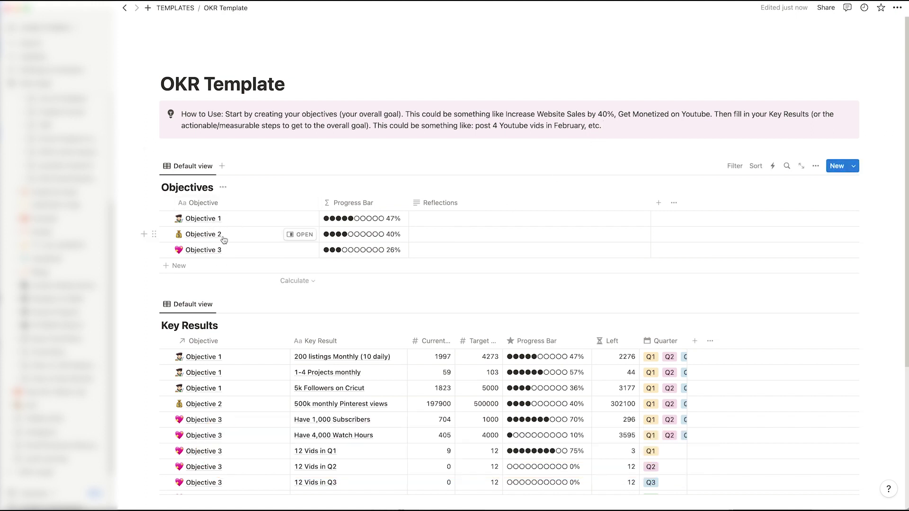
pyautogui.click(226, 221)
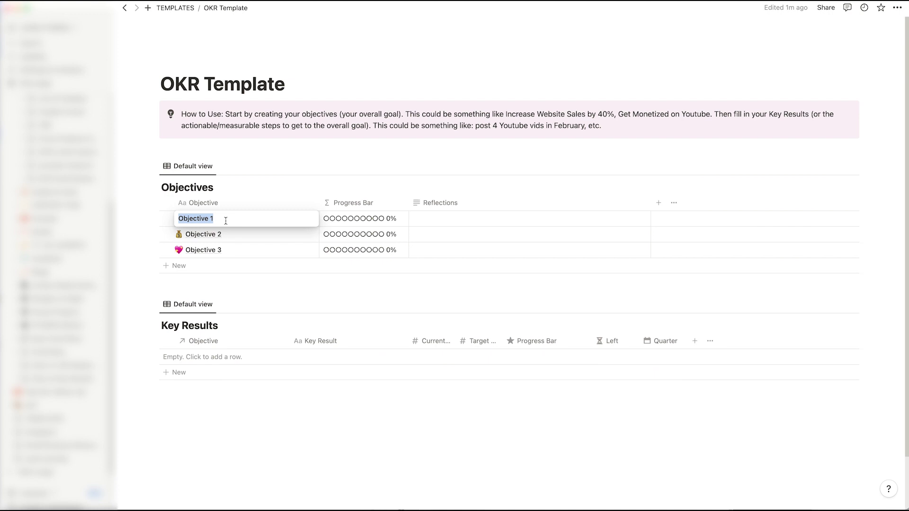
pyautogui.write('Get ')
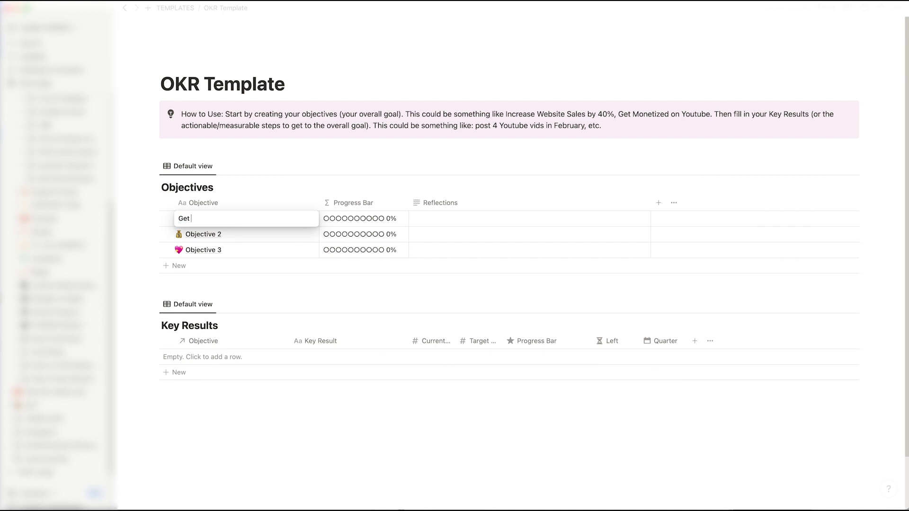
pyautogui.write('Monetzied on Youtube')
pyautogui.rightClick(216, 223)
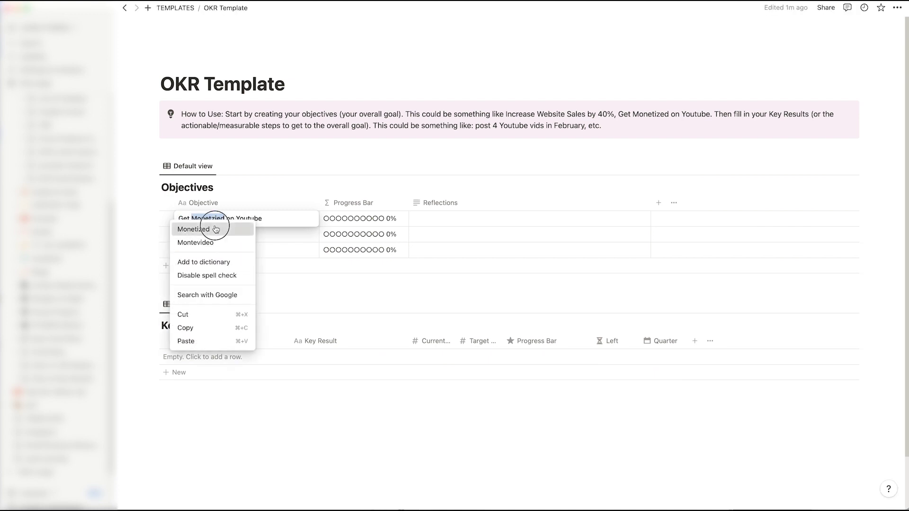
pyautogui.click(218, 229)
# Browse the first objective's icon choices and leave its icon unchanged.
pyautogui.click(213, 235)
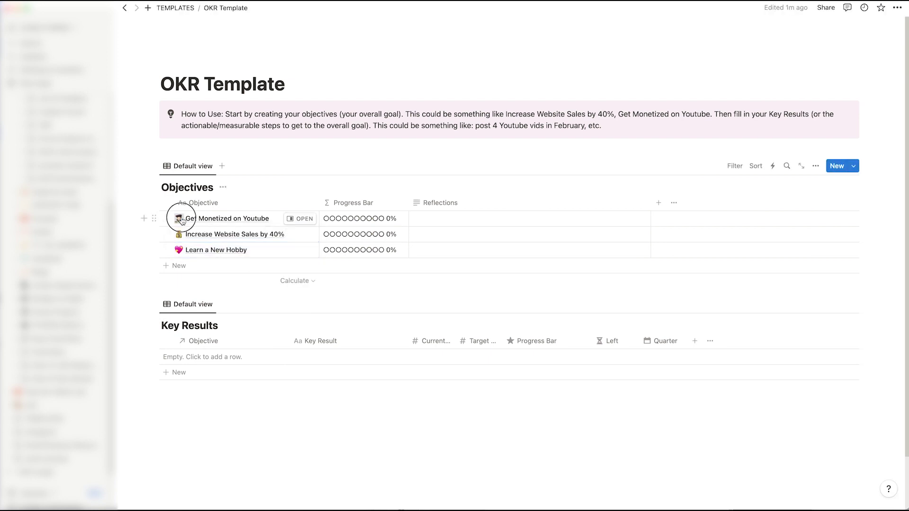
pyautogui.click(179, 220)
pyautogui.click(132, 241)
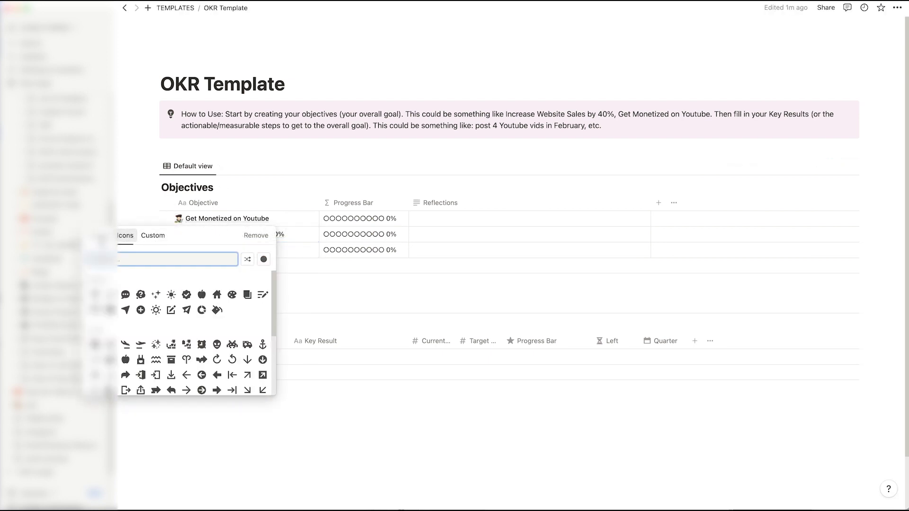
pyautogui.press('Escape')
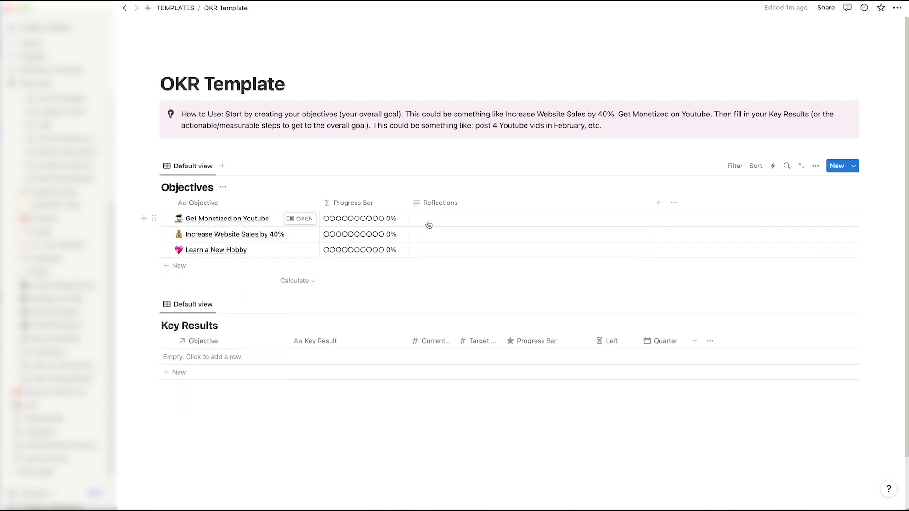
# Add a new row to the Key Results database and look through its Quarter options.
pyautogui.click(192, 376)
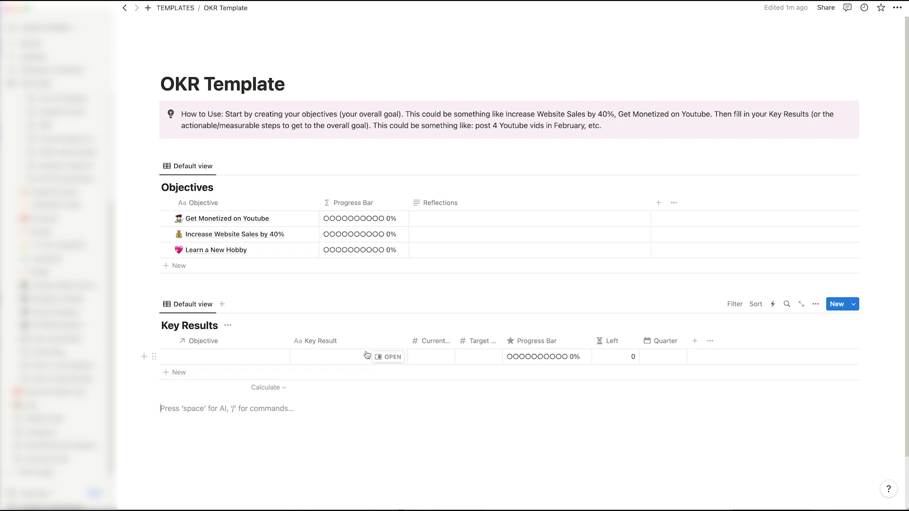
pyautogui.click(662, 356)
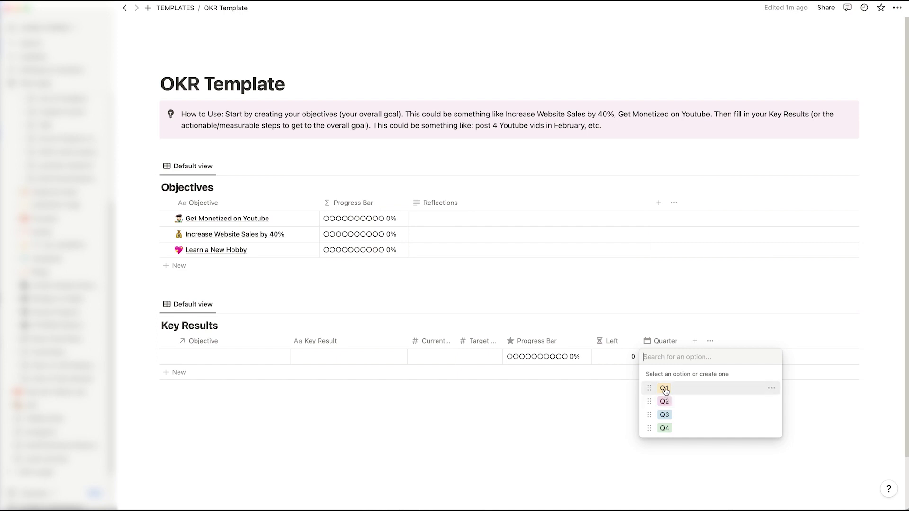
pyautogui.write('Q5')
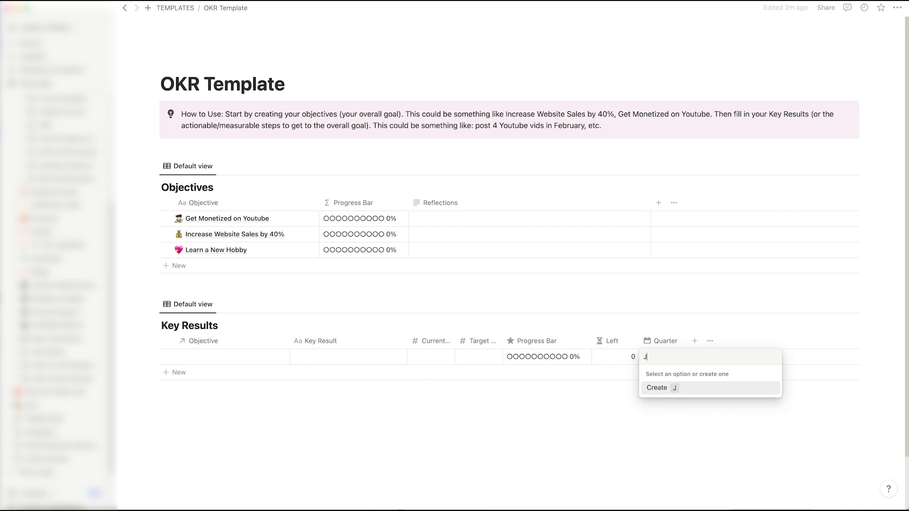
pyautogui.press('BackSpace')
pyautogui.press('BackSpace')
pyautogui.press('Escape')
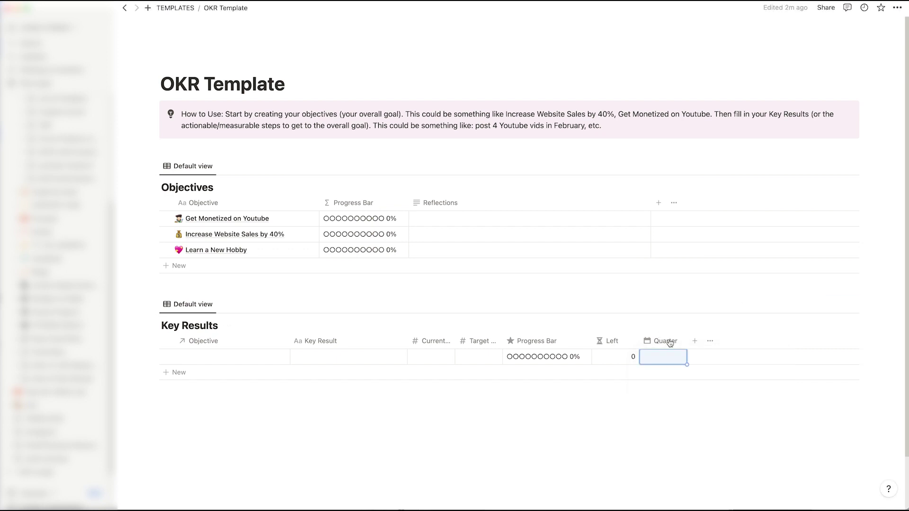
pyautogui.click(665, 342)
pyautogui.press('Down')
pyautogui.press('Down')
pyautogui.press('Down')
# Name the row '12 Youtube Videos in Q1', set its Quarter to Q1 and Target to 12.
pyautogui.click(299, 360)
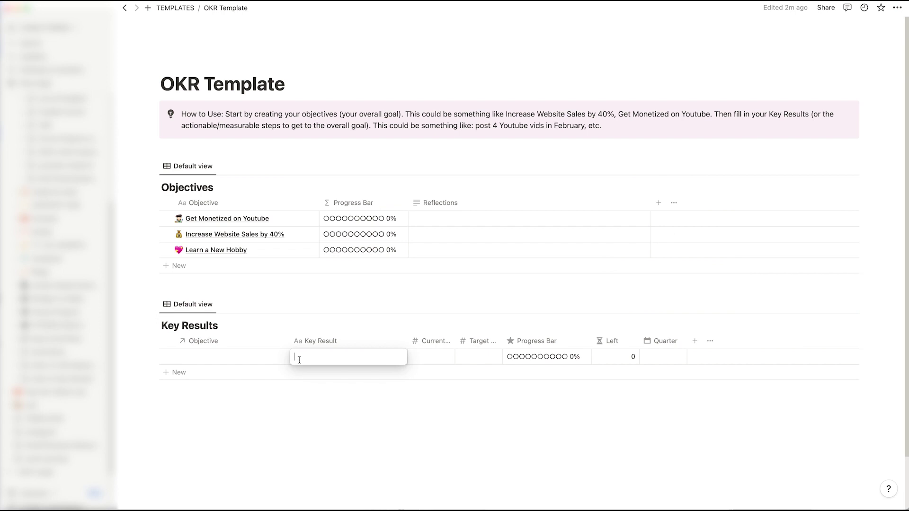
pyautogui.write('12 ')
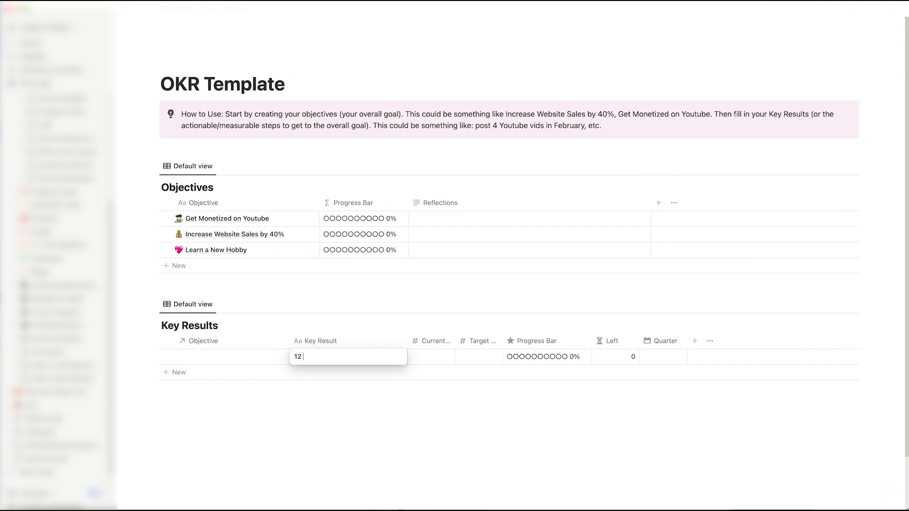
pyautogui.write('Youtube Videos in Q1')
pyautogui.press('Return')
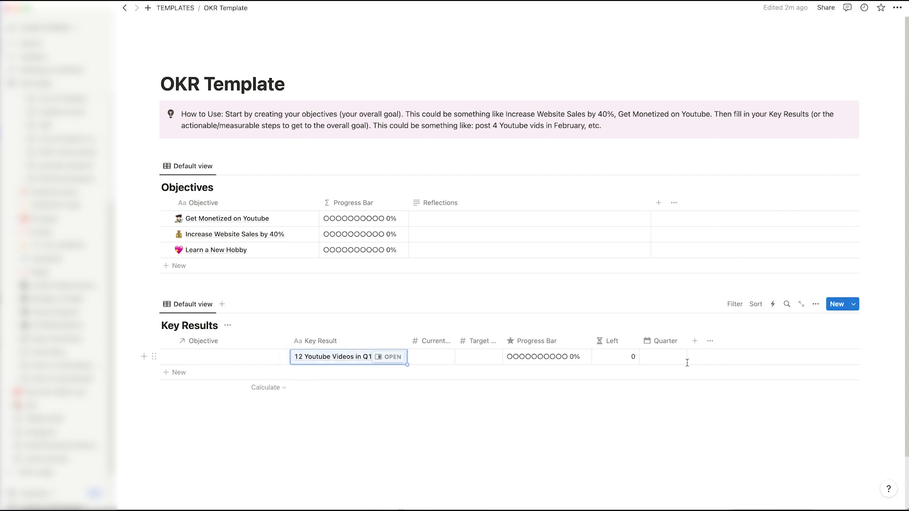
pyautogui.click(668, 357)
pyautogui.click(664, 388)
pyautogui.click(426, 390)
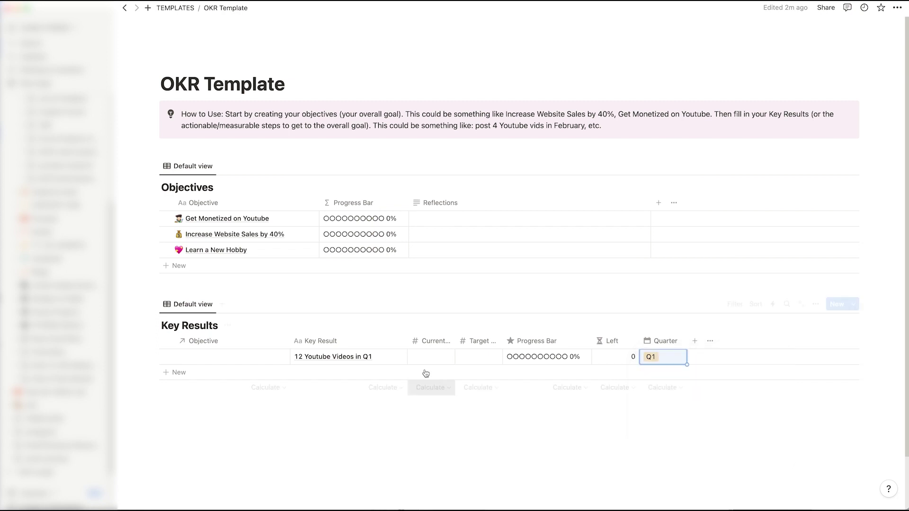
pyautogui.click(425, 356)
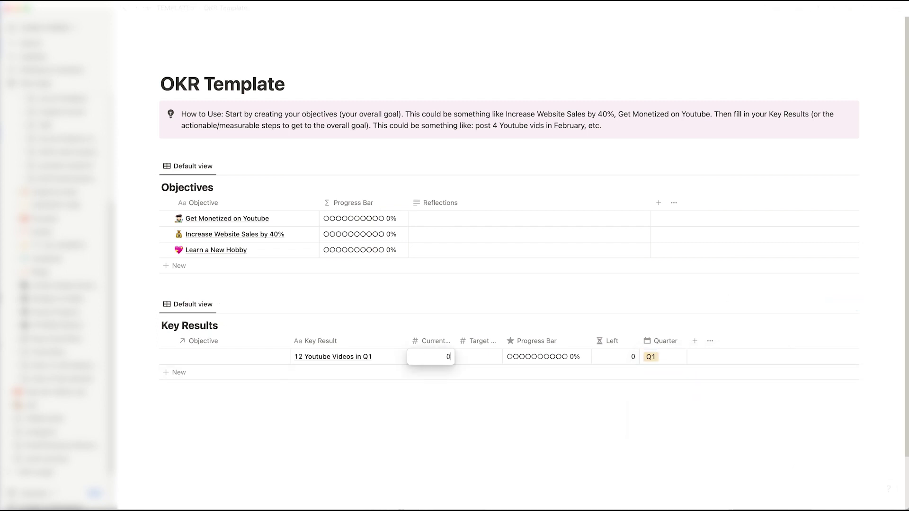
pyautogui.press('Tab')
pyautogui.write('12')
pyautogui.press('Return')
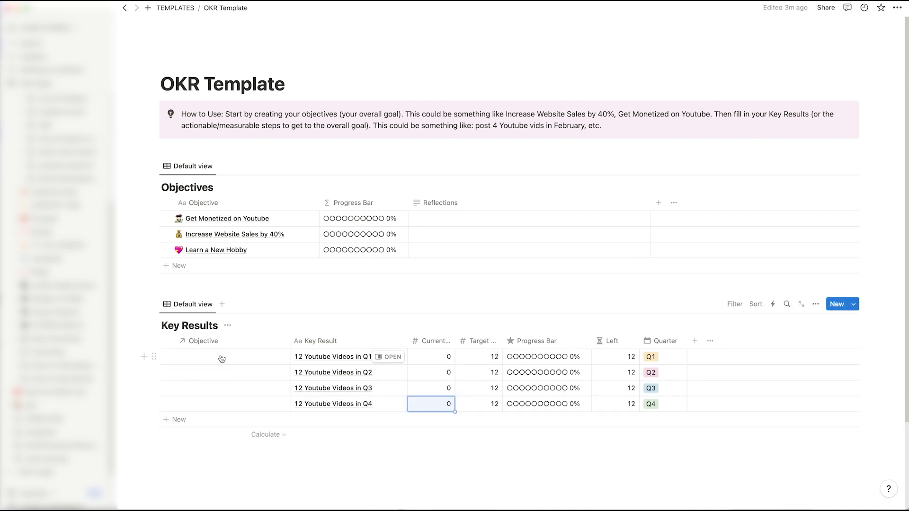
# Link the Q1 key result to Get Monetized on Youtube and paste that objective onto Q2–Q4.
pyautogui.click(220, 357)
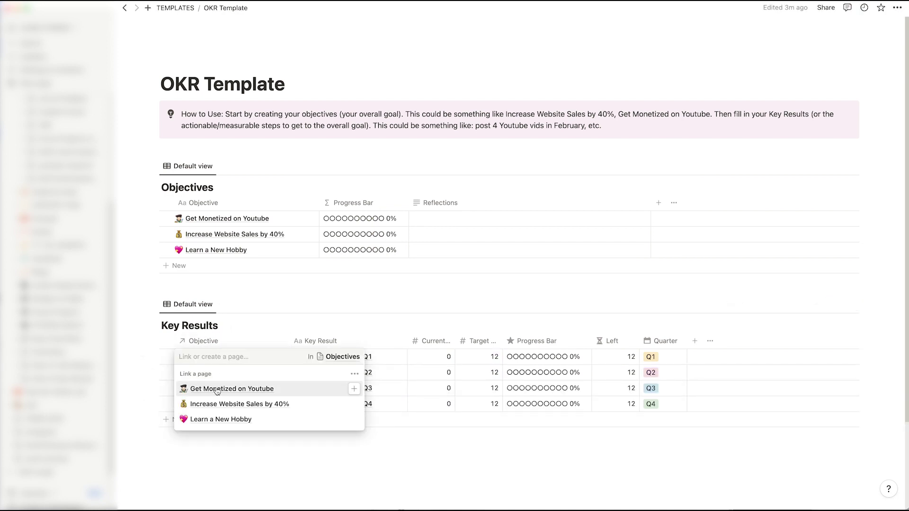
pyautogui.click(217, 389)
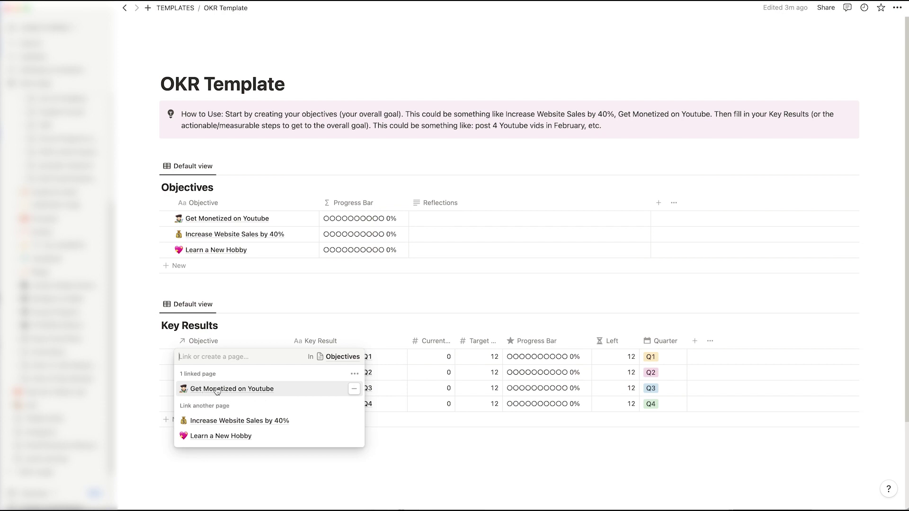
pyautogui.press('Escape')
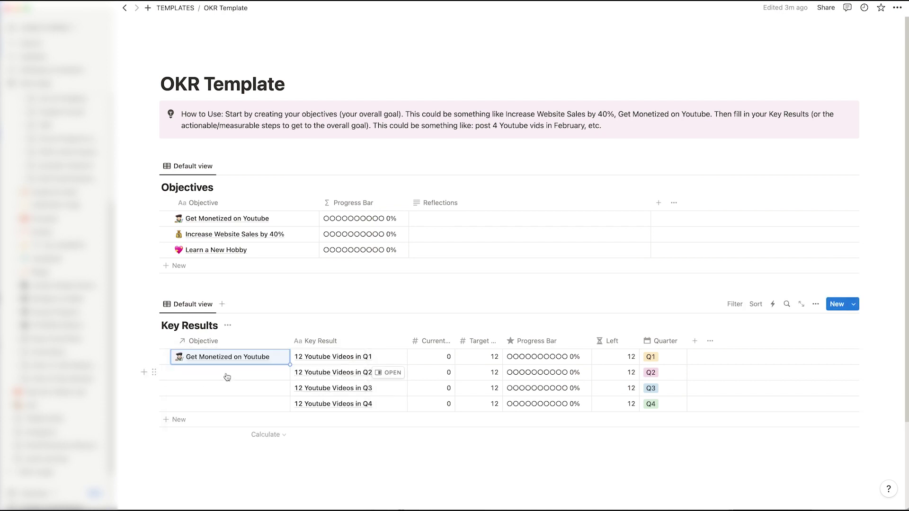
pyautogui.press('Down')
pyautogui.write('Get Monetized on Youtube')
pyautogui.press('Down')
pyautogui.write('Get Monetized on Youtube')
pyautogui.press('Down')
pyautogui.write('Get Monetized on Youtube')
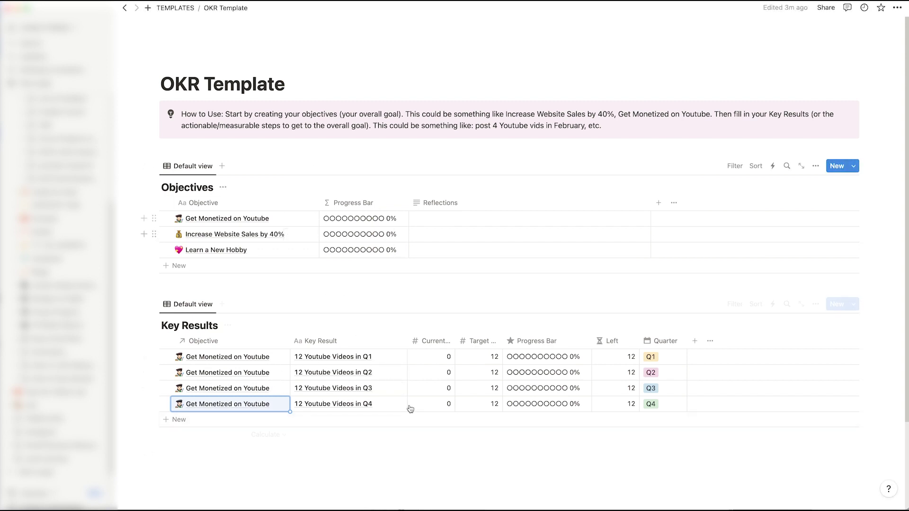
# Set the Q1 Current value to 5 and add a blank fifth Key Results row.
pyautogui.click(430, 358)
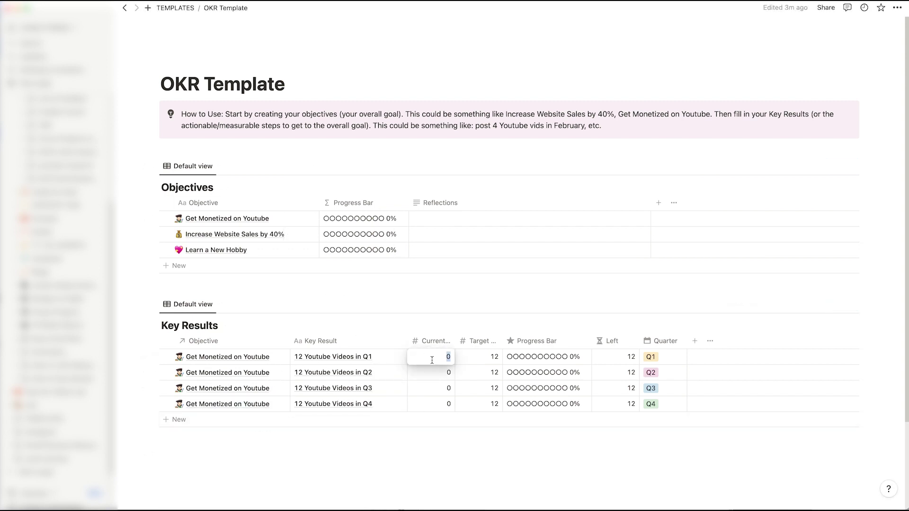
pyautogui.write('5')
pyautogui.press('Return')
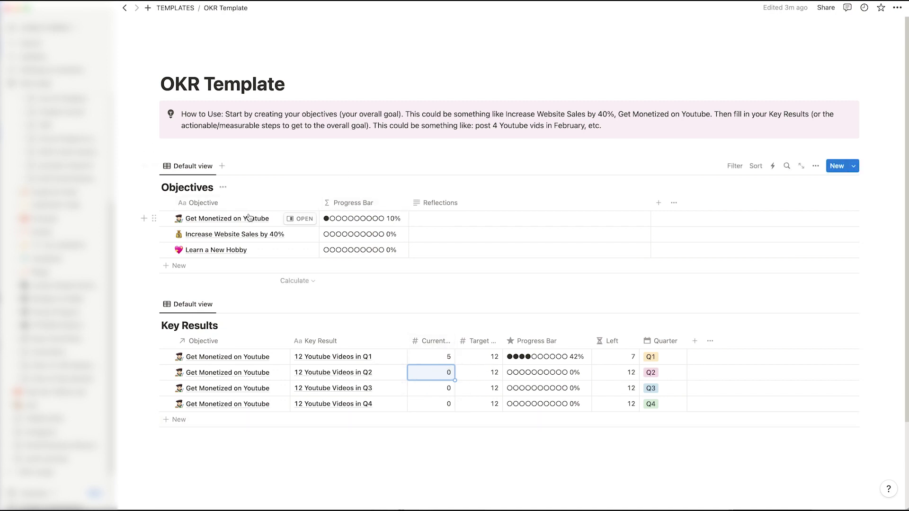
pyautogui.click(178, 419)
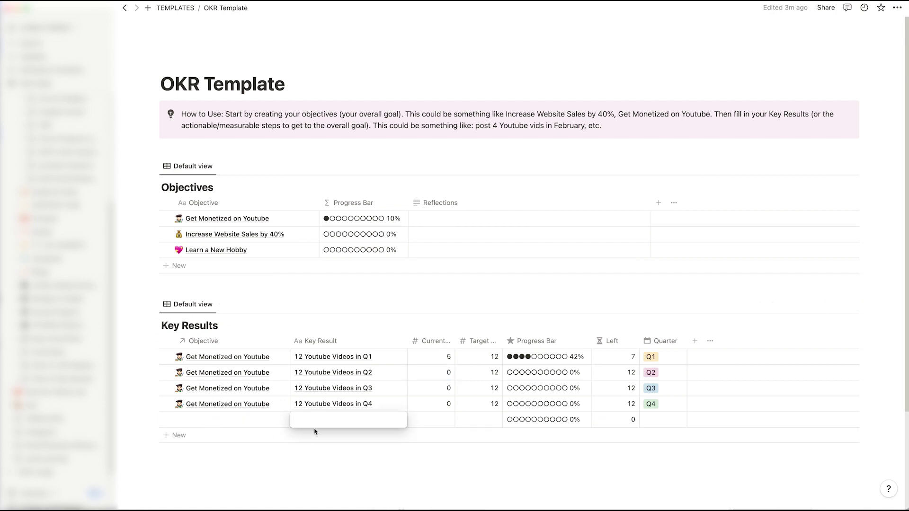
# Enter the key result 'Have 4,000 Watch Hours' with Current 300 and Target 4000.
pyautogui.write('Have 4,000 Watch')
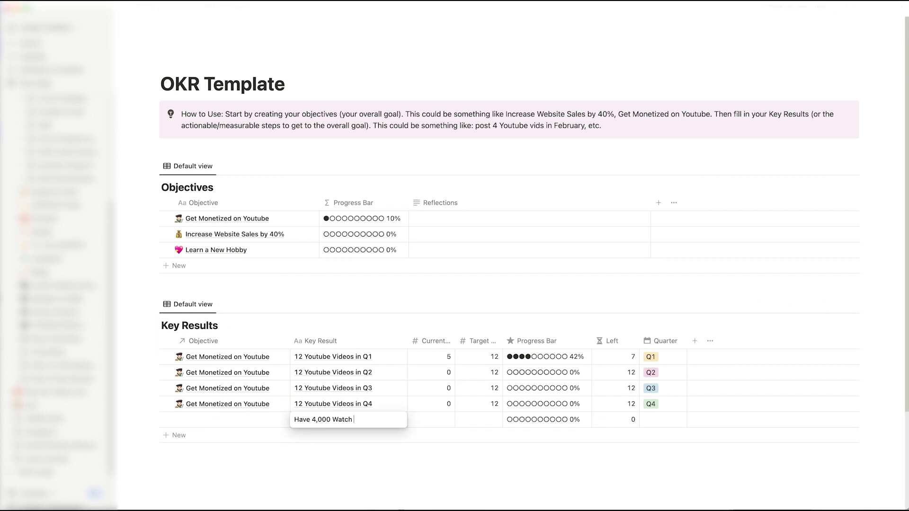
pyautogui.write(' Hours')
pyautogui.press('Tab')
pyautogui.write('3')
pyautogui.press('Tab')
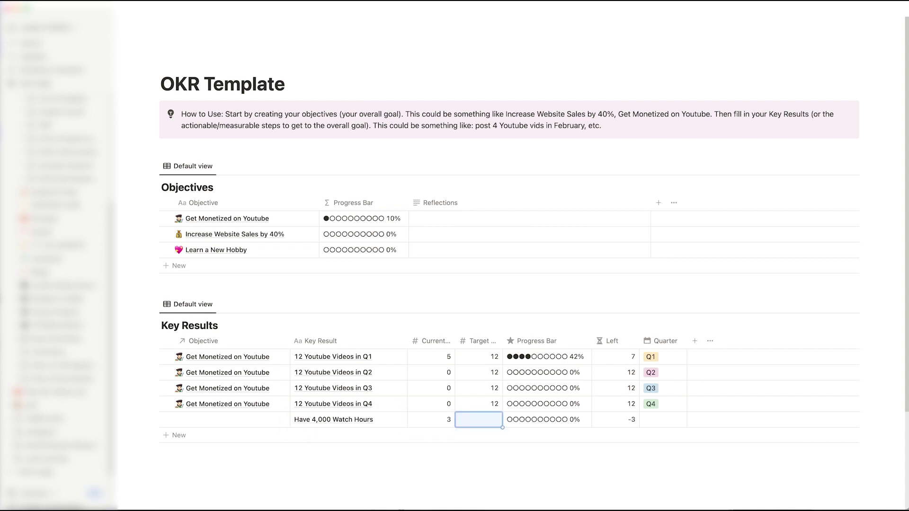
pyautogui.hotkey('shift', 'Tab')
pyautogui.write('300')
pyautogui.press('Tab')
pyautogui.write('400')
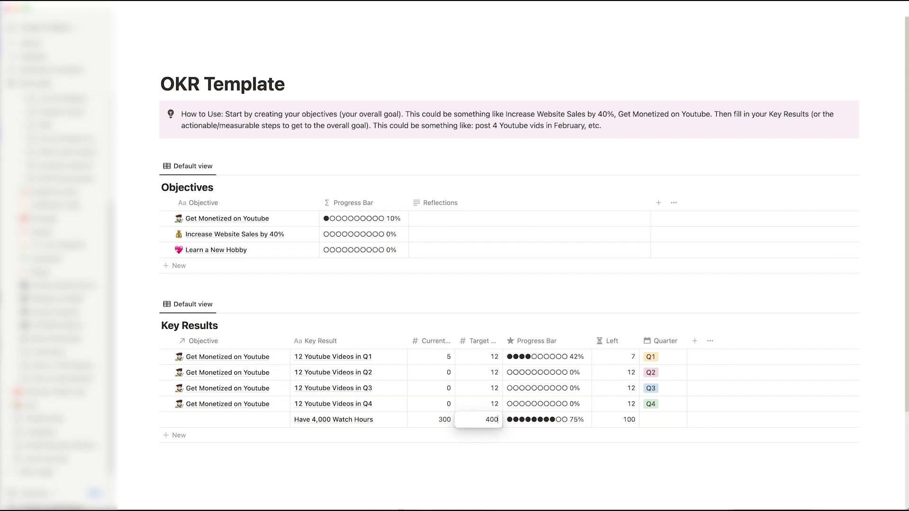
pyautogui.write('0')
pyautogui.press('Tab')
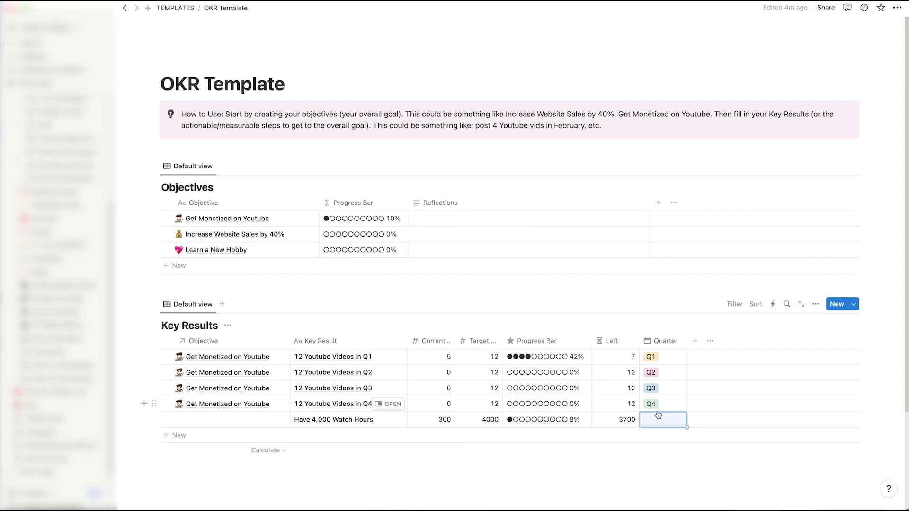
# Tag the watch hours result with Q1, Q2, Q3 and link it to Get Monetized on Youtube.
pyautogui.click(658, 415)
pyautogui.click(665, 451)
pyautogui.click(665, 464)
pyautogui.click(664, 478)
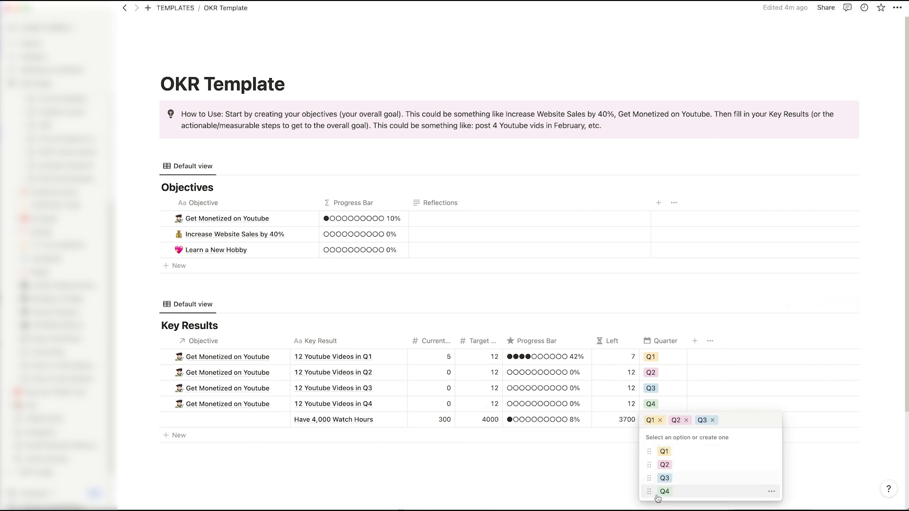
pyautogui.press('Escape')
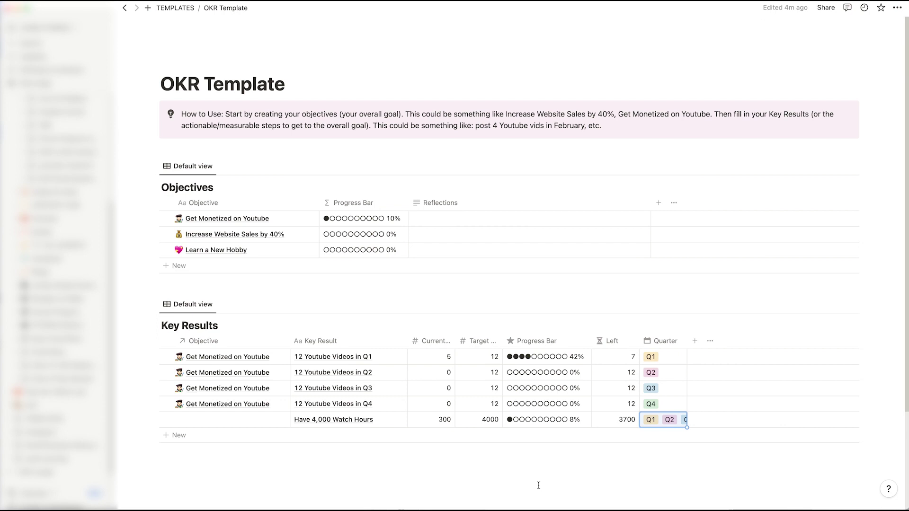
pyautogui.click(227, 420)
pyautogui.click(225, 452)
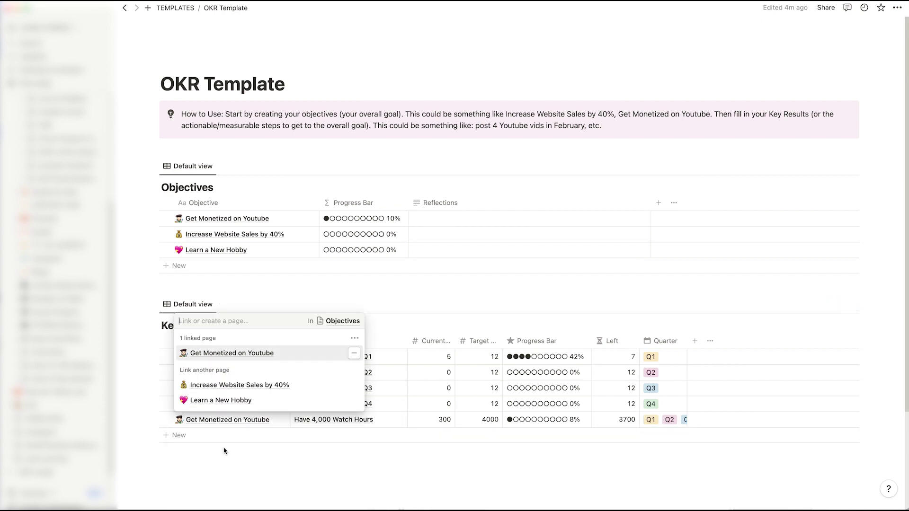
# Add the key result 'Have 1,000 Subscribers' with Current 500 and Target 1000.
pyautogui.click(246, 436)
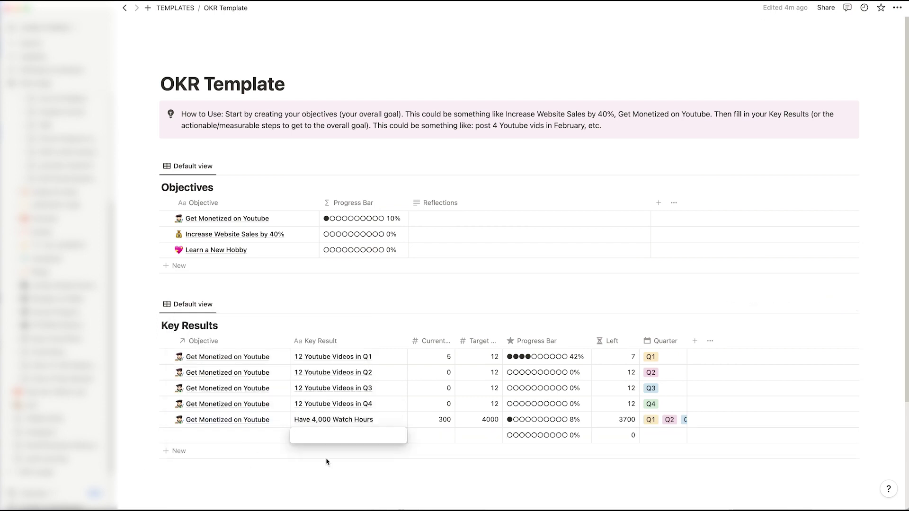
pyautogui.write('Have 1')
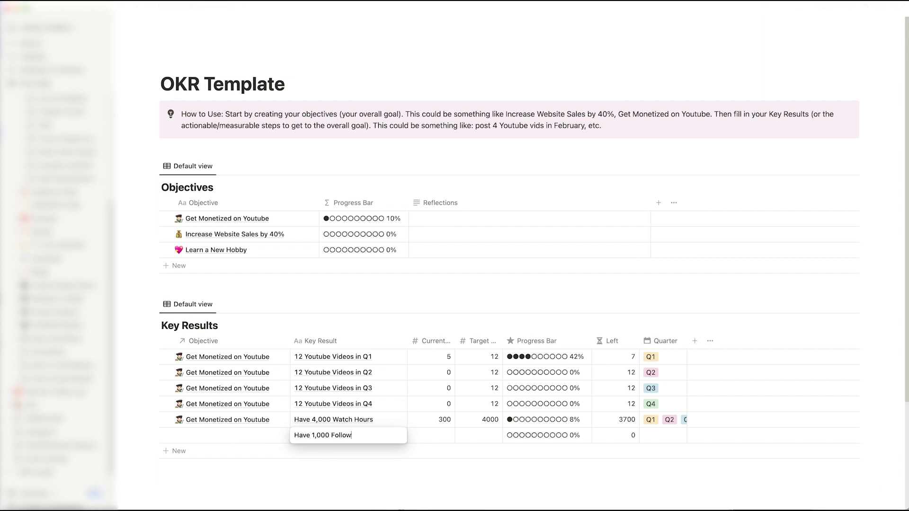
pyautogui.write(',000 Subscribers')
pyautogui.press('Tab')
pyautogui.write('500')
pyautogui.press('Tab')
pyautogui.write('1000')
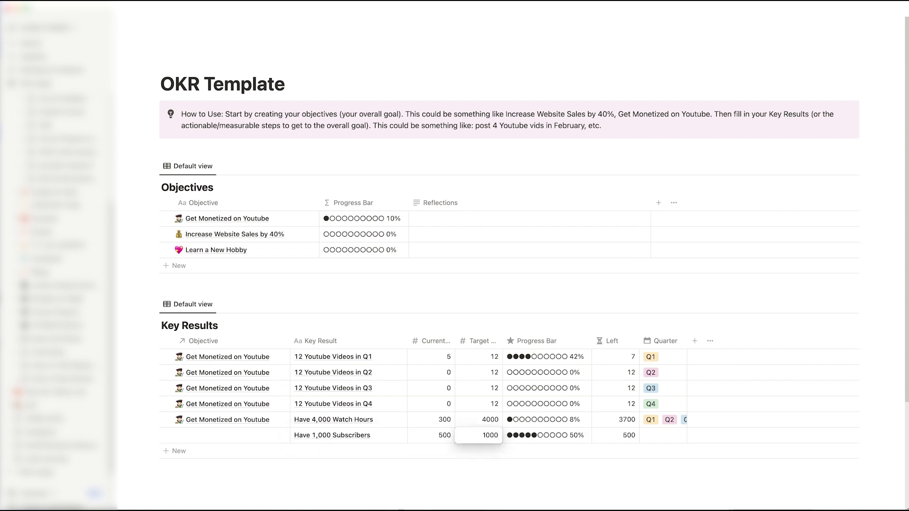
pyautogui.press('Tab')
pyautogui.press('Tab')
pyautogui.press('Tab')
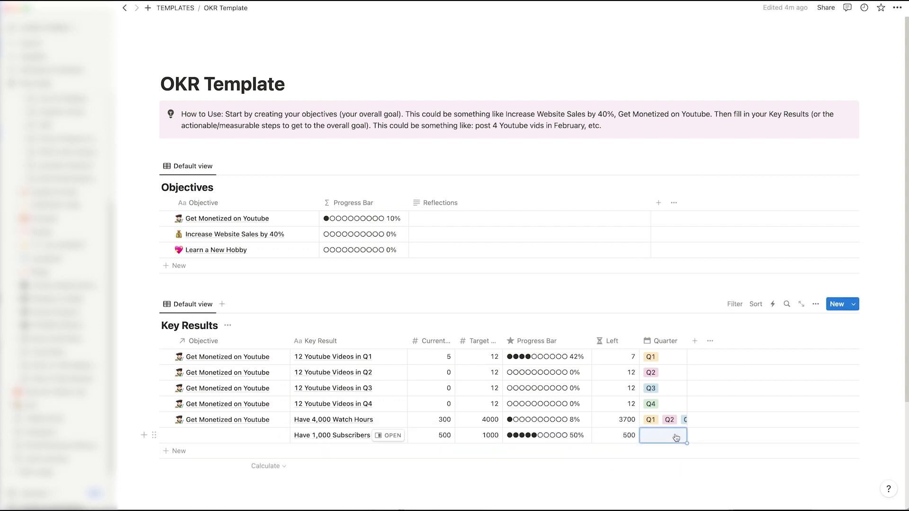
# Tag the subscribers result with Q1–Q4 and link it to Get Monetized on Youtube.
pyautogui.click(676, 437)
pyautogui.click(664, 378)
pyautogui.click(665, 391)
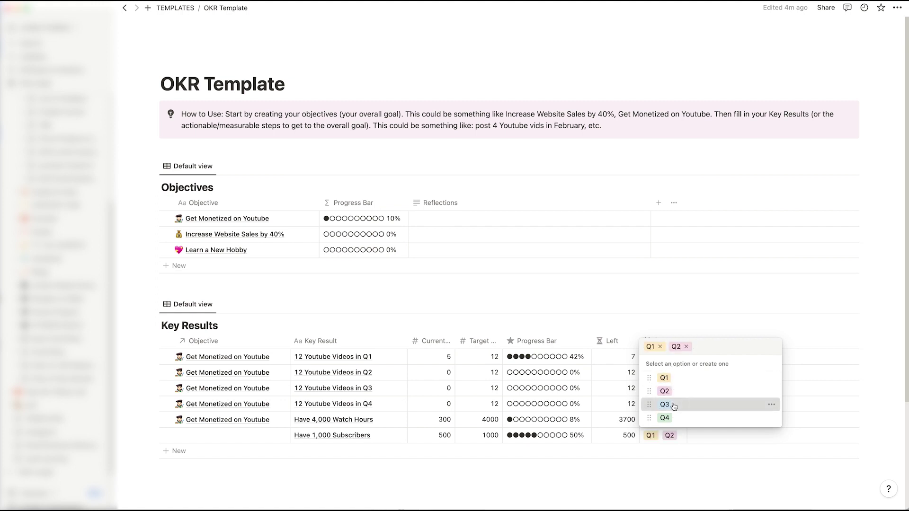
pyautogui.click(674, 406)
pyautogui.click(678, 419)
pyautogui.click(605, 480)
pyautogui.click(245, 435)
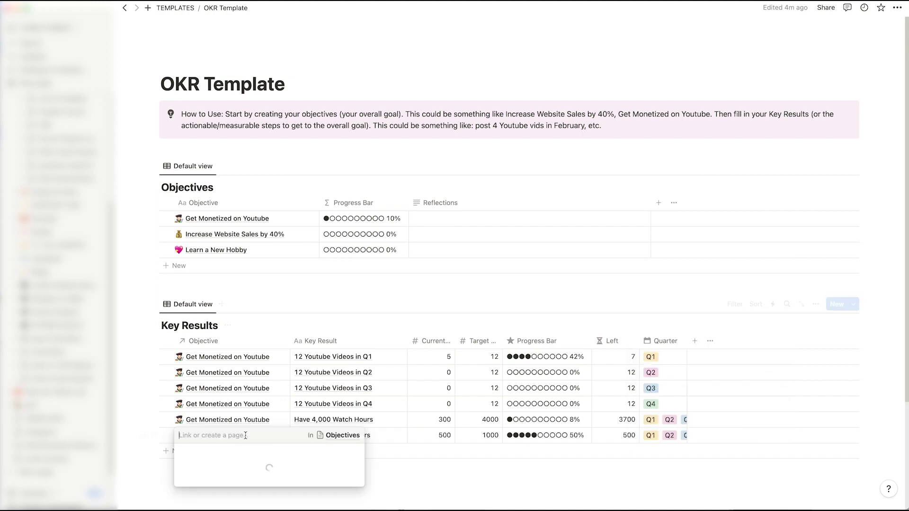
pyautogui.click(244, 384)
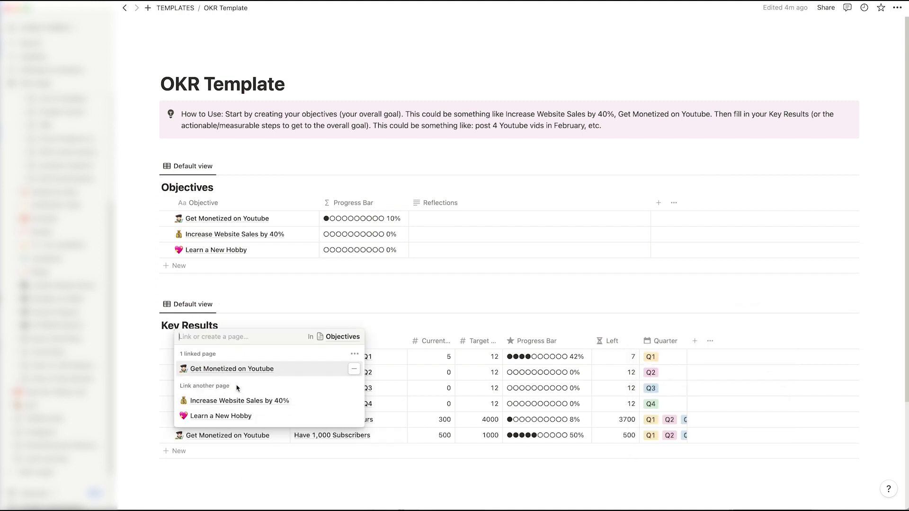
pyautogui.click(406, 391)
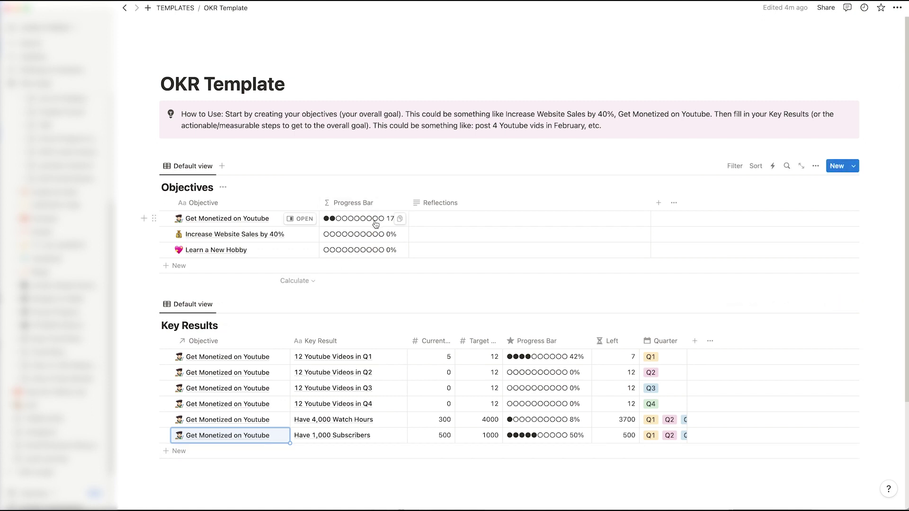
pyautogui.click(483, 293)
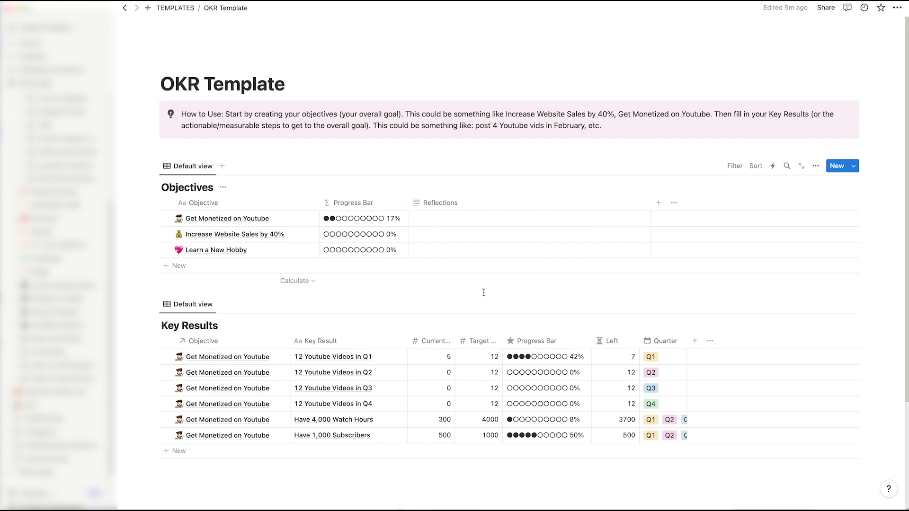
pyautogui.scroll(-5, 484, 293)
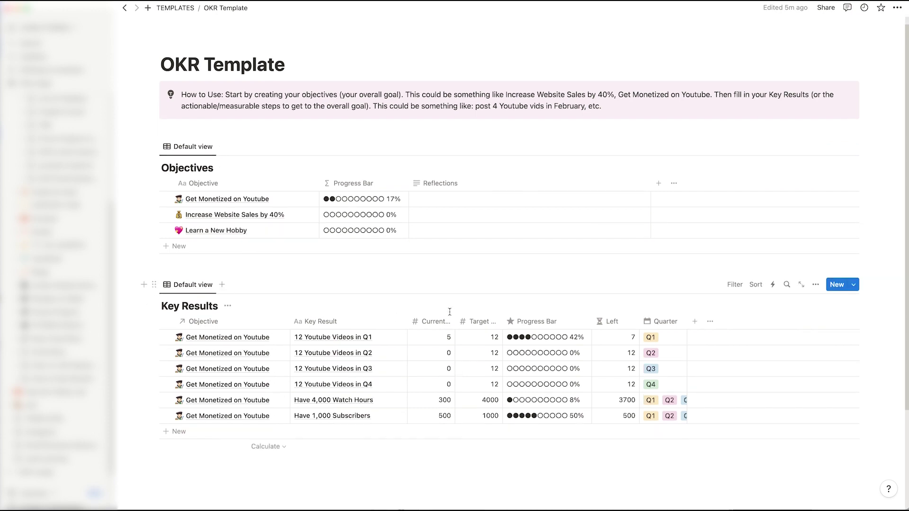
# Add a GOALS heading below the Key Results table.
pyautogui.click(335, 401)
pyautogui.scroll(-2, 334, 400)
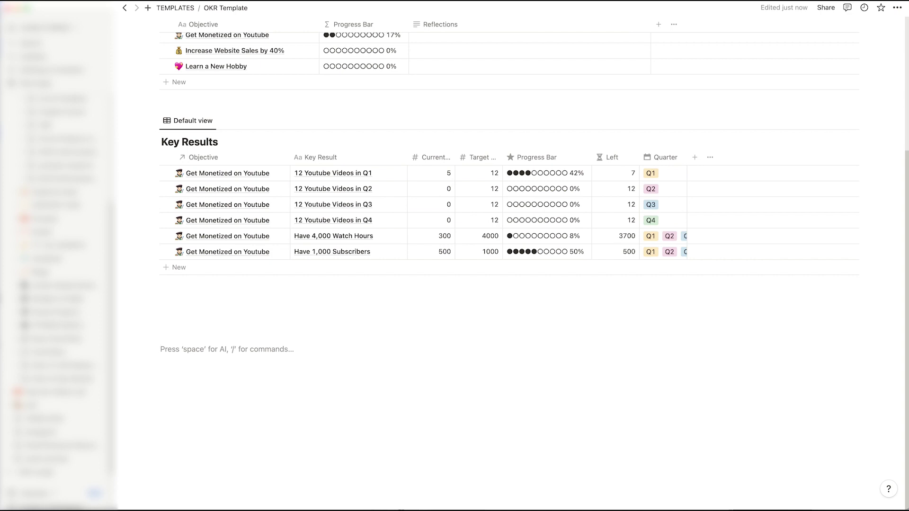
pyautogui.write('/')
pyautogui.press('BackSpace')
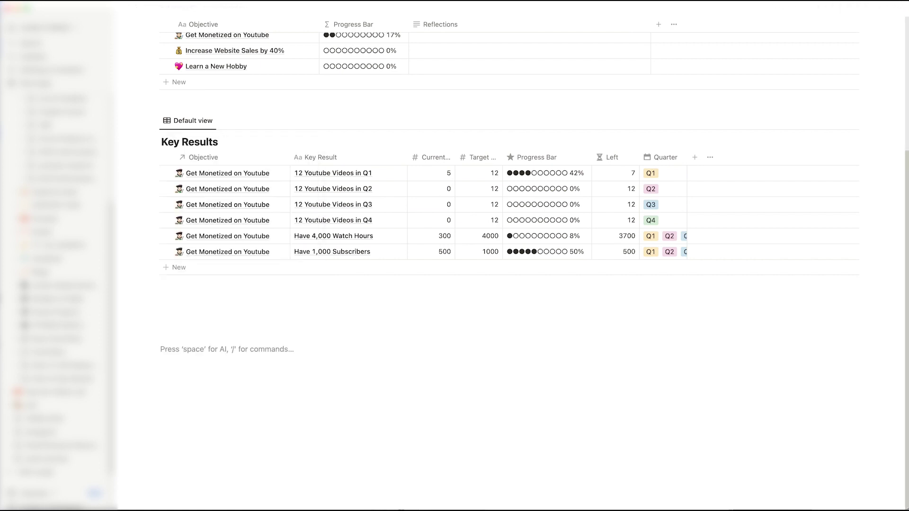
pyautogui.write('GOALS')
pyautogui.press('Return')
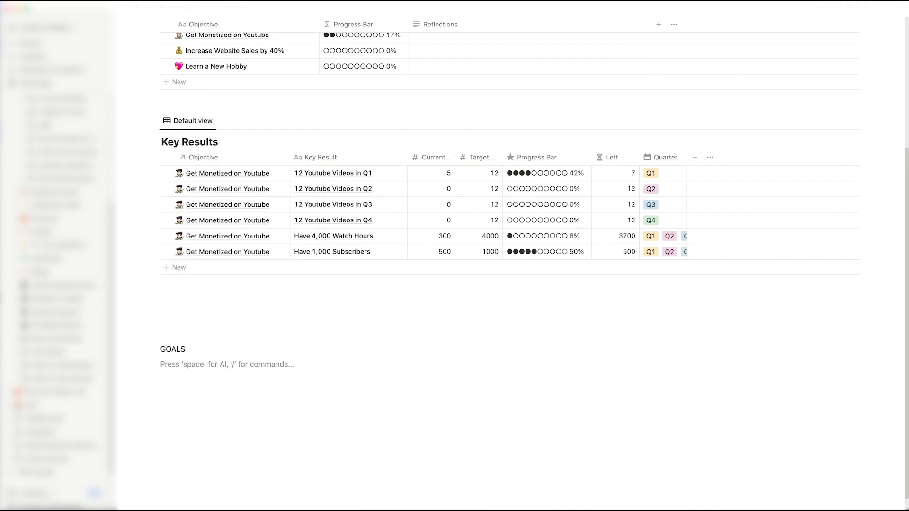
# Insert a linked table view under GOALS using Key Results and its default view.
pyautogui.write('/table')
pyautogui.click(278, 301)
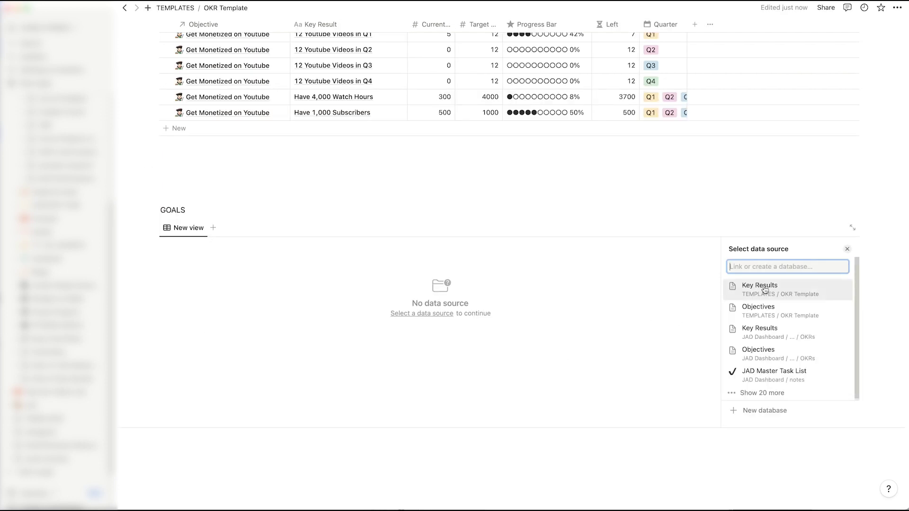
pyautogui.click(765, 290)
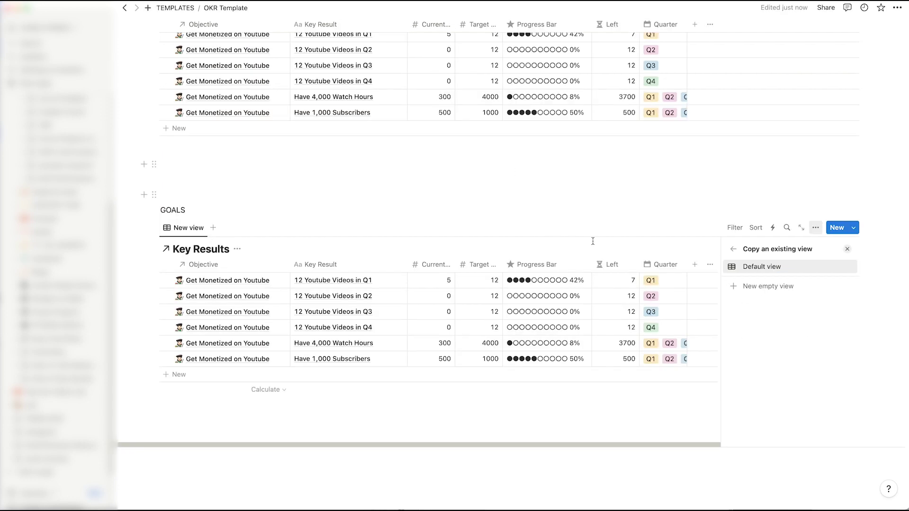
pyautogui.click(783, 267)
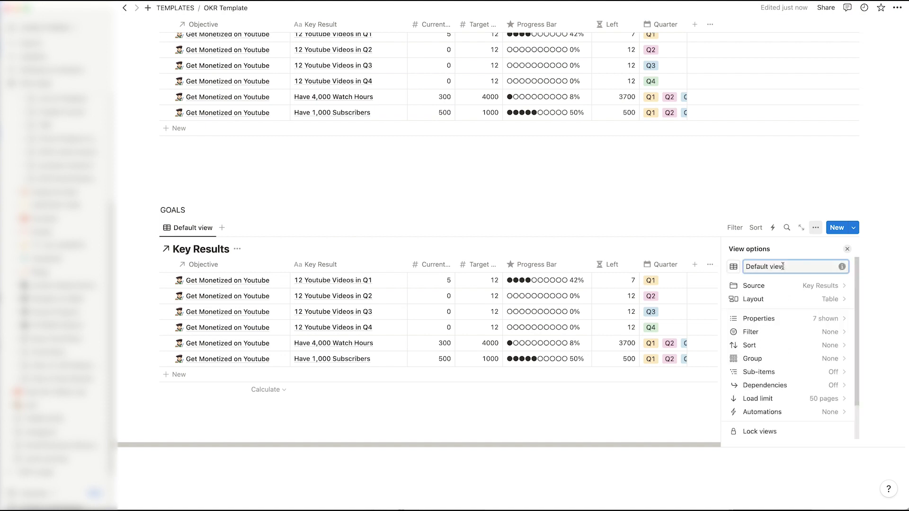
# Filter the new table by Quarter to show only Q1 key results.
pyautogui.click(769, 334)
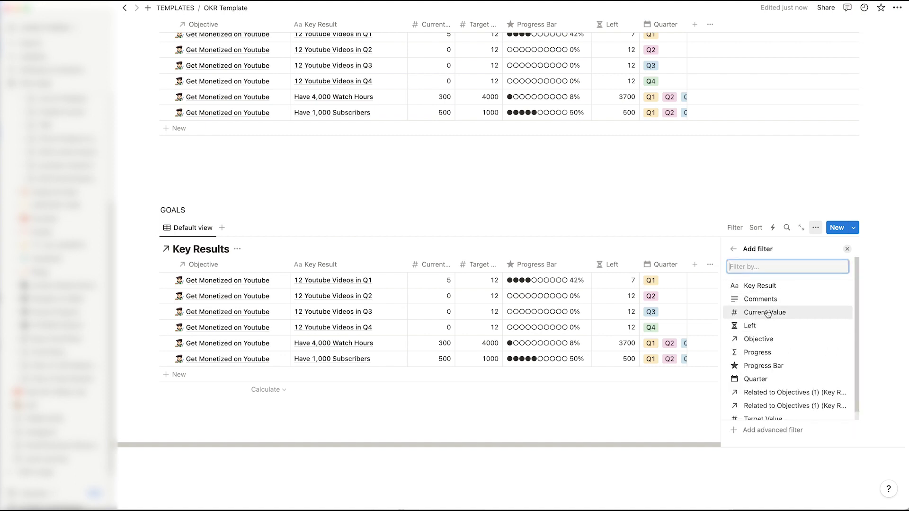
pyautogui.click(765, 379)
pyautogui.click(713, 336)
pyautogui.click(669, 198)
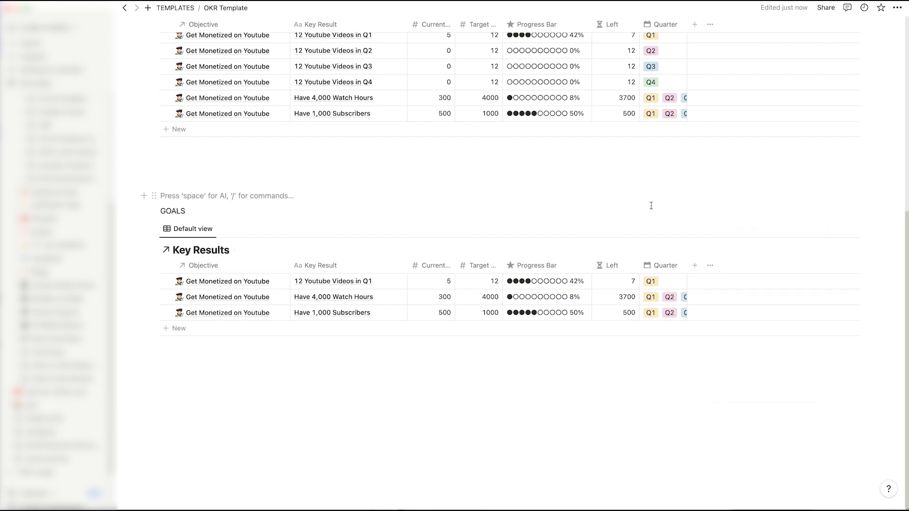
pyautogui.scroll(3, 649, 205)
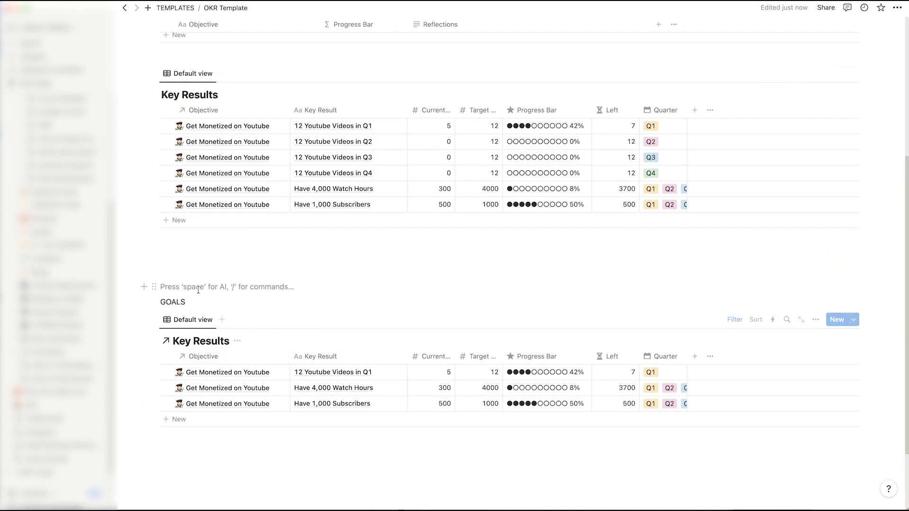
# Scroll through the OKR Template page to review the new GOALS section.
pyautogui.scroll(-3, 340, 241)
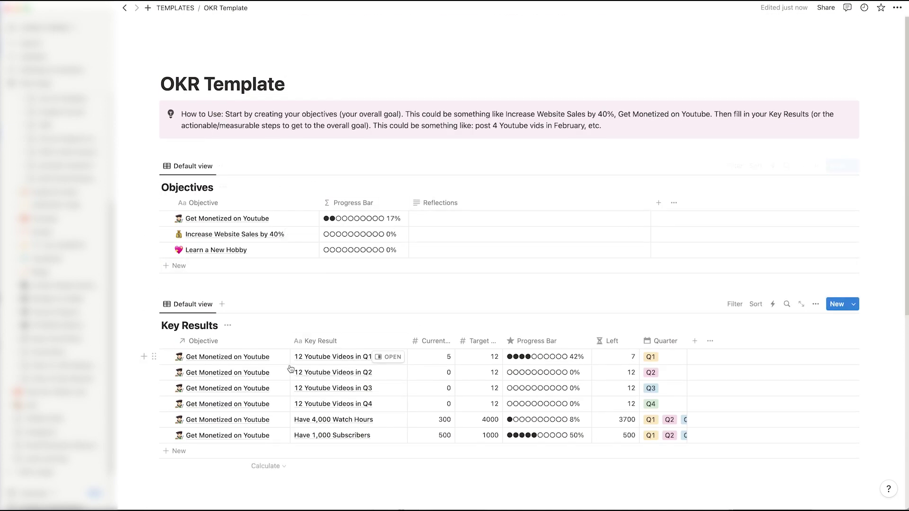
pyautogui.scroll(-7, 223, 377)
pyautogui.scroll(1, 223, 378)
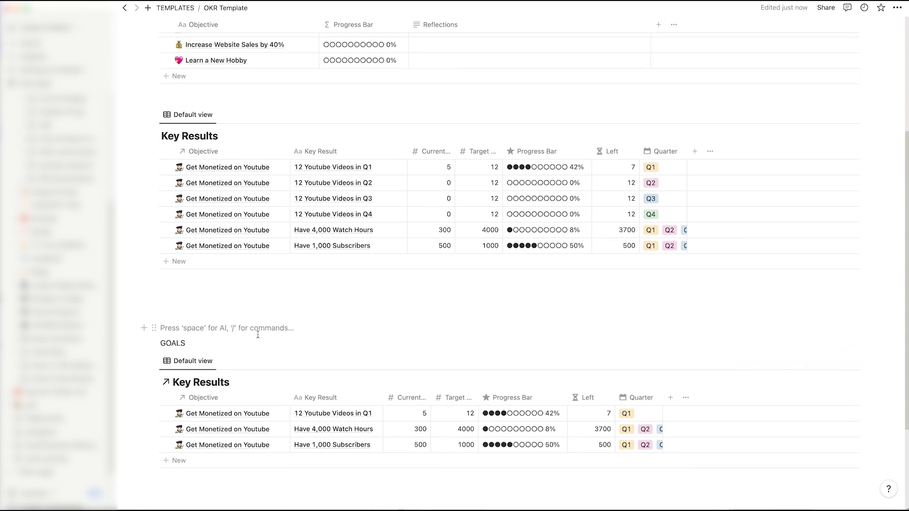
pyautogui.scroll(5, 172, 306)
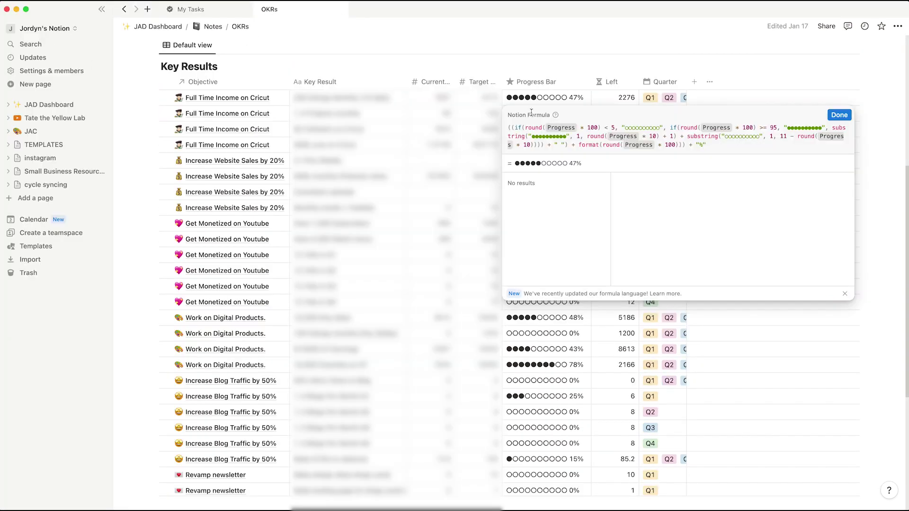
# Explore the formula editor's referenceable properties and the round function's description.
pyautogui.click(638, 128)
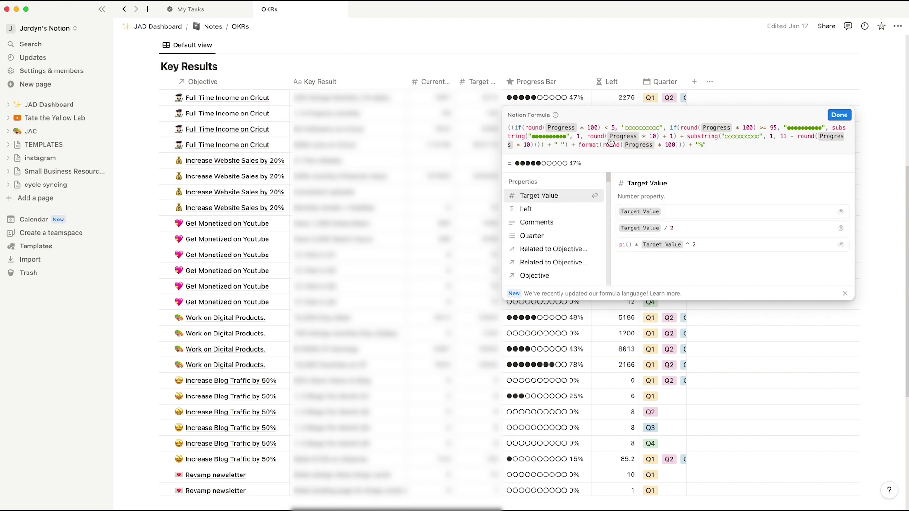
pyautogui.click(611, 138)
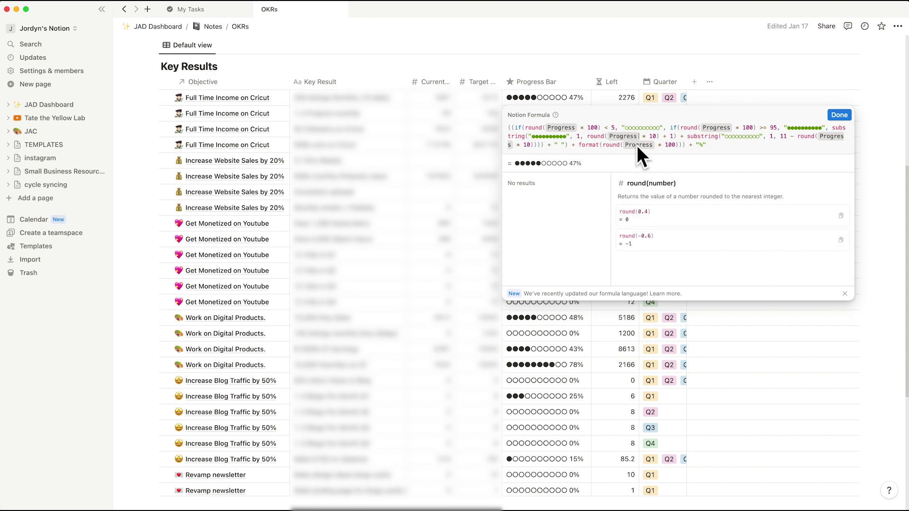
pyautogui.click(560, 129)
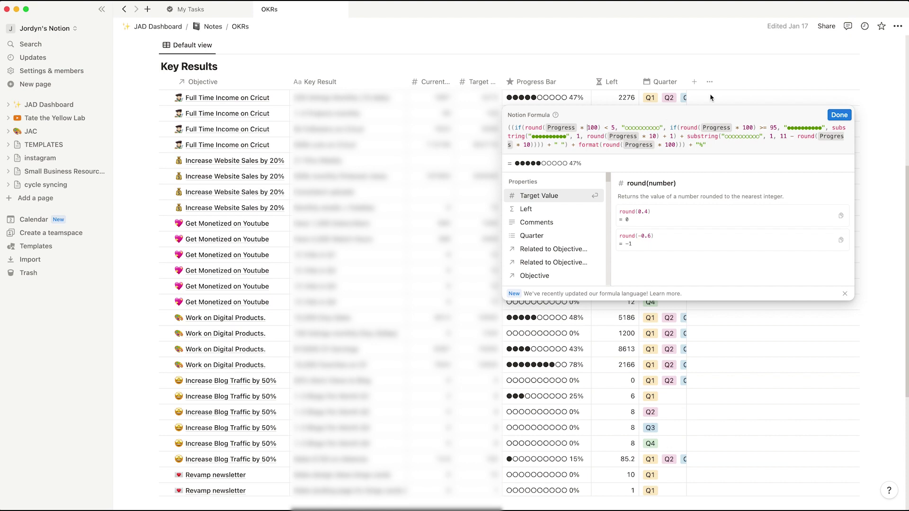
pyautogui.click(736, 82)
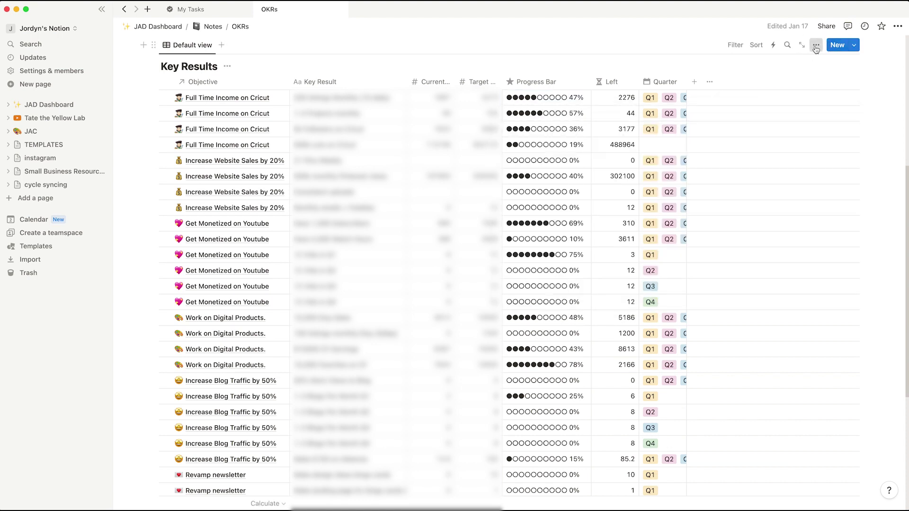
# Reveal the Progress property, check its formula, then hide the Progress column.
pyautogui.click(816, 44)
pyautogui.click(760, 122)
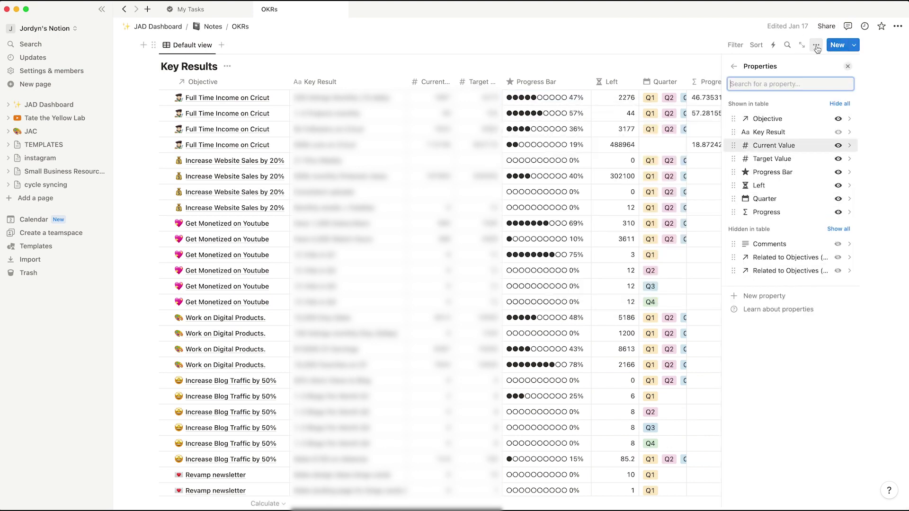
pyautogui.click(729, 66)
pyautogui.click(709, 98)
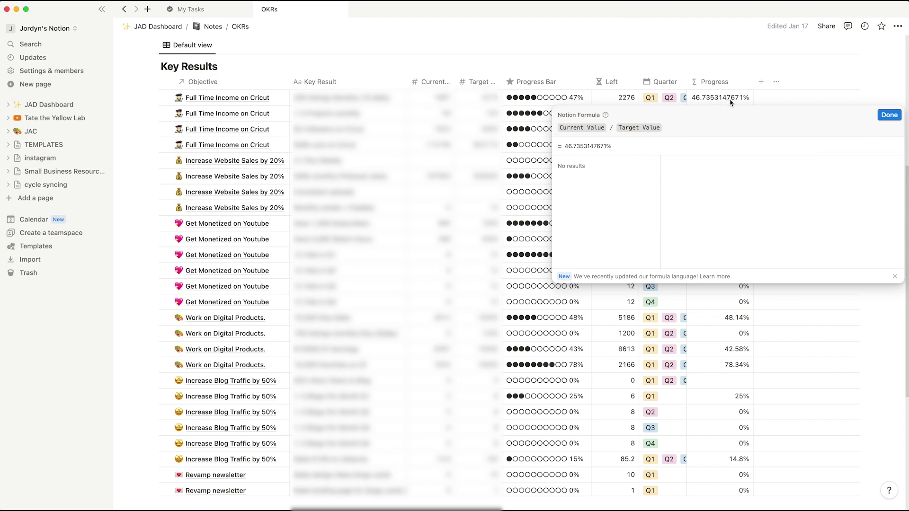
pyautogui.press('Escape')
pyautogui.click(739, 82)
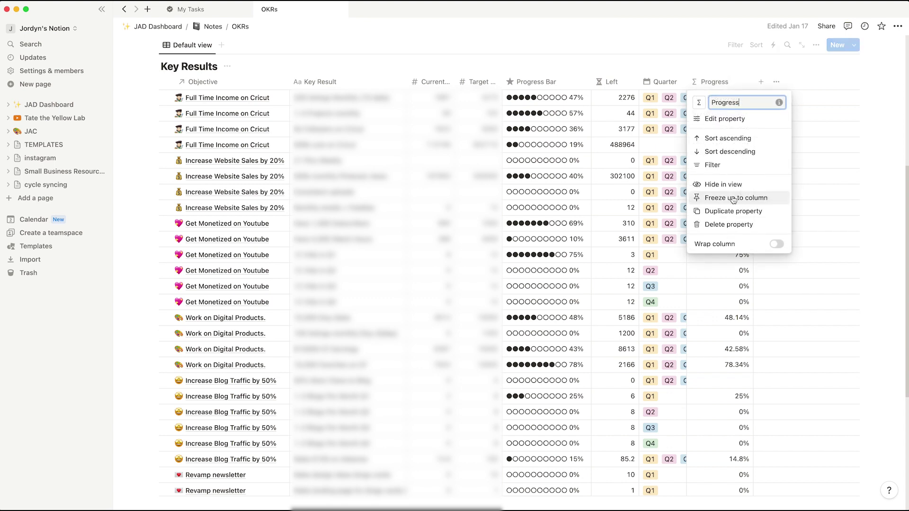
pyautogui.click(723, 184)
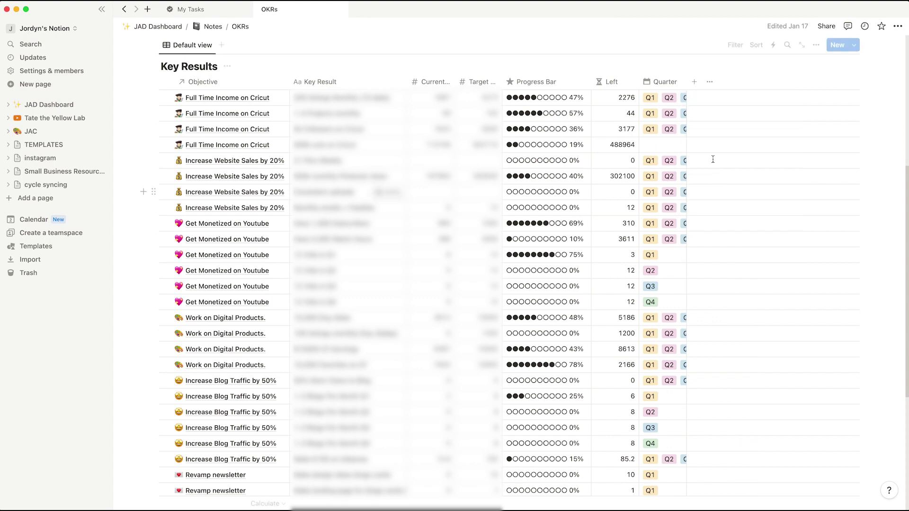
# Inspect the formulas behind the Progress Bar and Left columns.
pyautogui.click(548, 100)
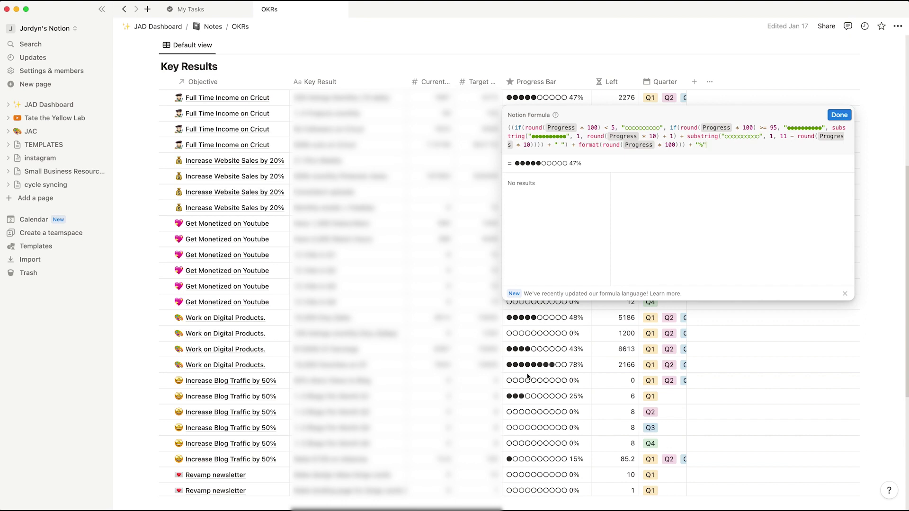
pyautogui.press('Escape')
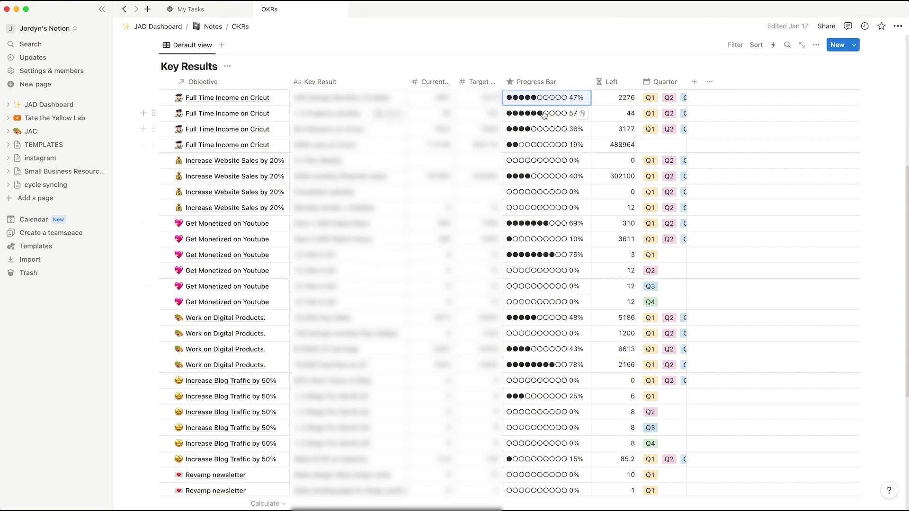
pyautogui.press('Right')
pyautogui.press('Return')
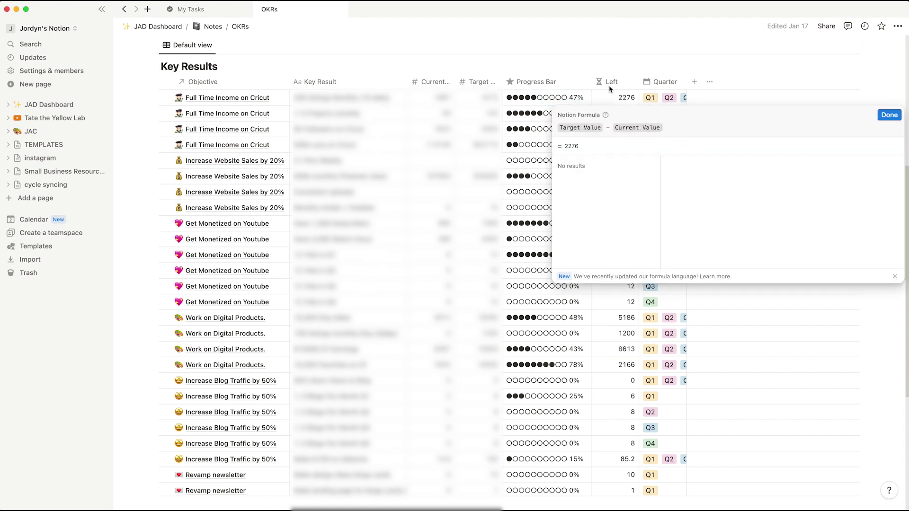
pyautogui.press('Escape')
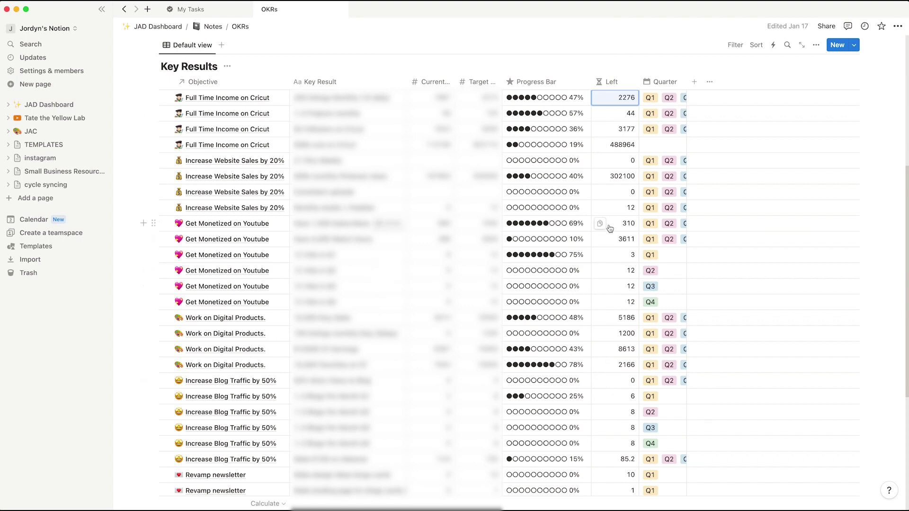
# Open the Objective relation's property settings.
pyautogui.scroll(5, 610, 229)
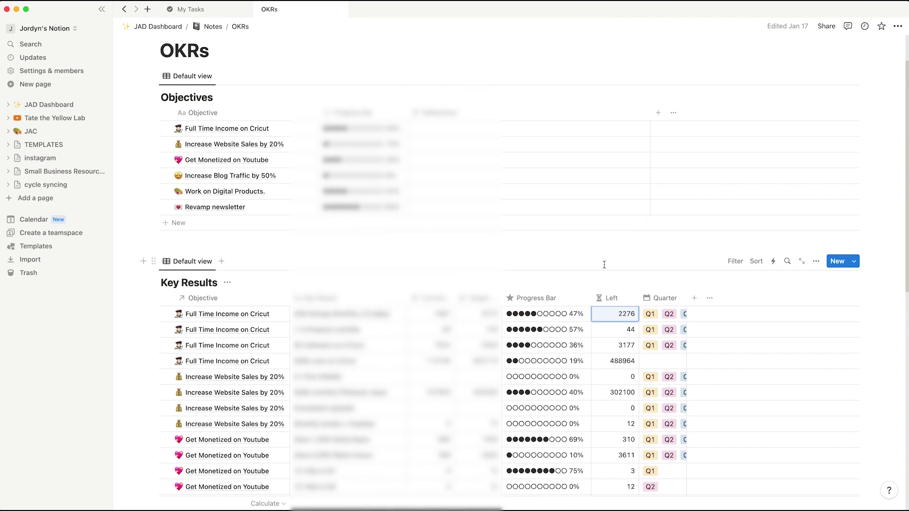
pyautogui.click(202, 297)
pyautogui.click(223, 335)
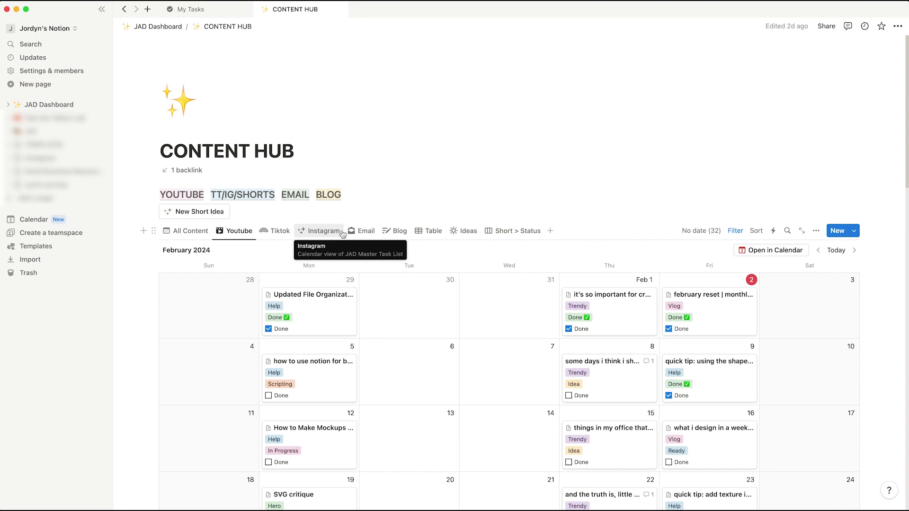
# Switch the CONTENT HUB calendar to the All Content view and scroll through it.
pyautogui.click(186, 231)
pyautogui.scroll(-5, 473, 190)
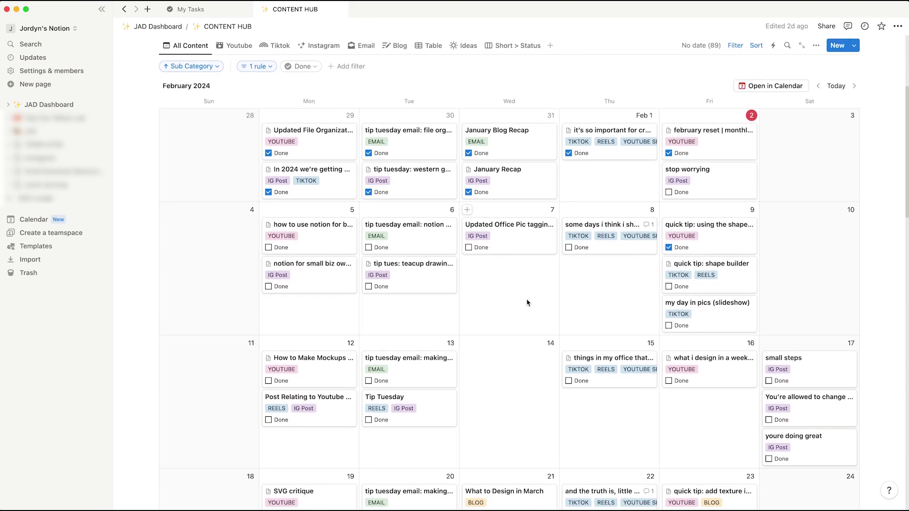
pyautogui.scroll(-3, 527, 303)
pyautogui.scroll(2, 528, 303)
pyautogui.scroll(-4, 528, 303)
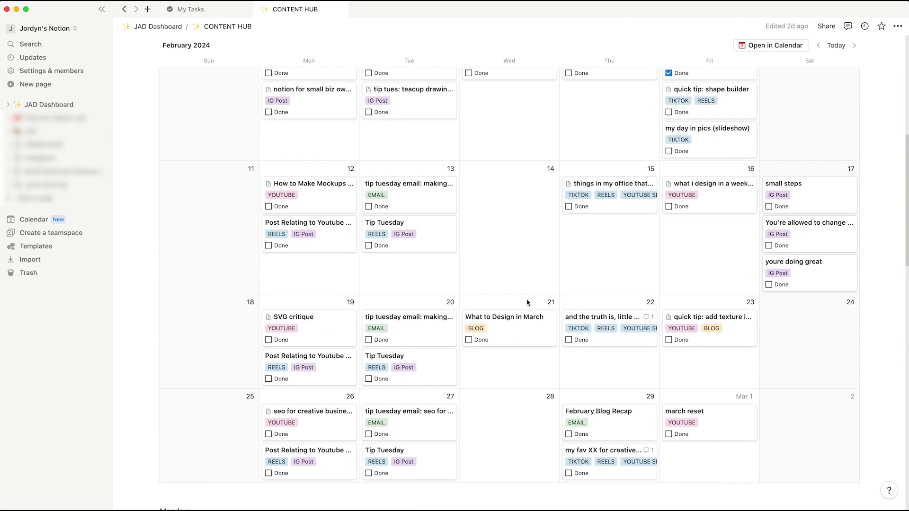
pyautogui.scroll(8, 528, 303)
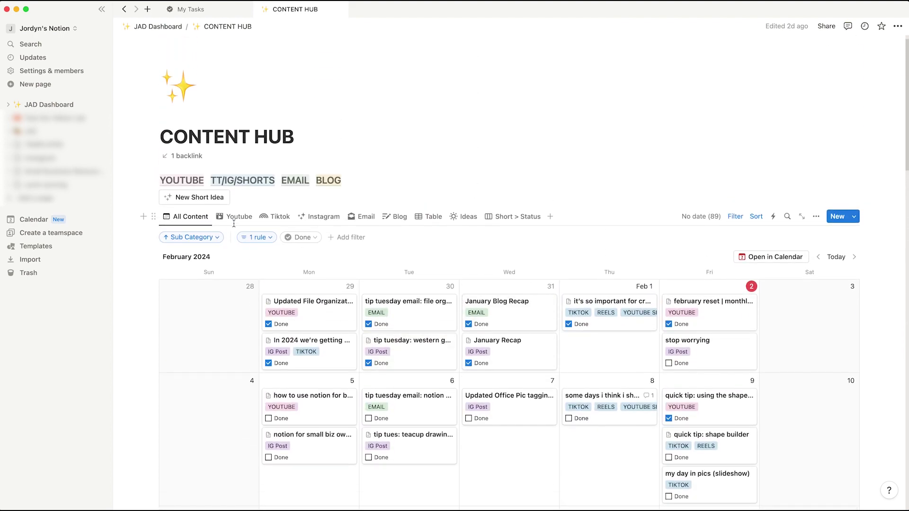
# Switch to the Youtube calendar view and scroll through February 2024.
pyautogui.click(237, 217)
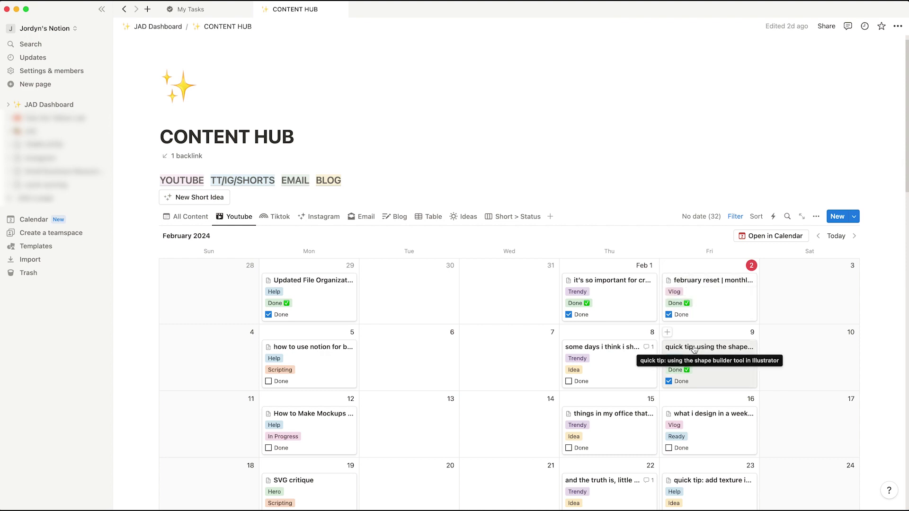
pyautogui.scroll(-1, 694, 349)
pyautogui.scroll(-5, 694, 350)
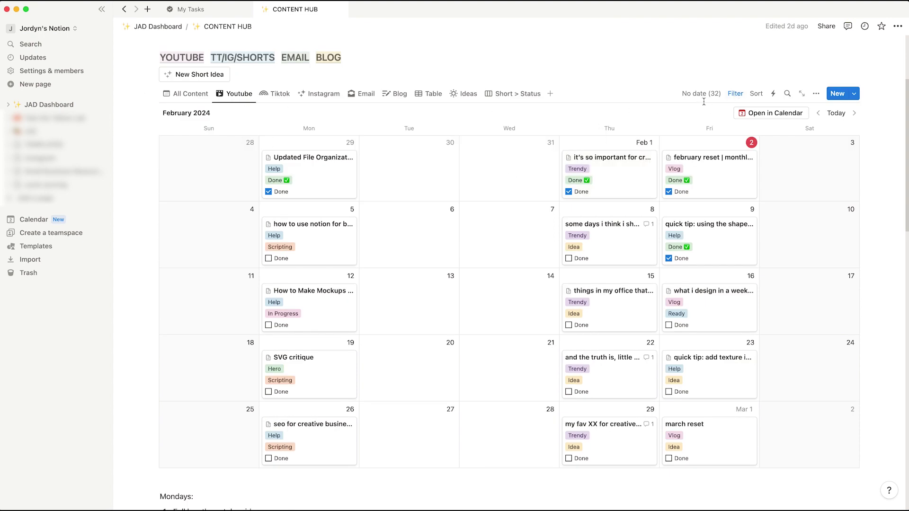
# Remove YOUTUBE SHORT from the Youtube view's Sub Category filter.
pyautogui.click(734, 94)
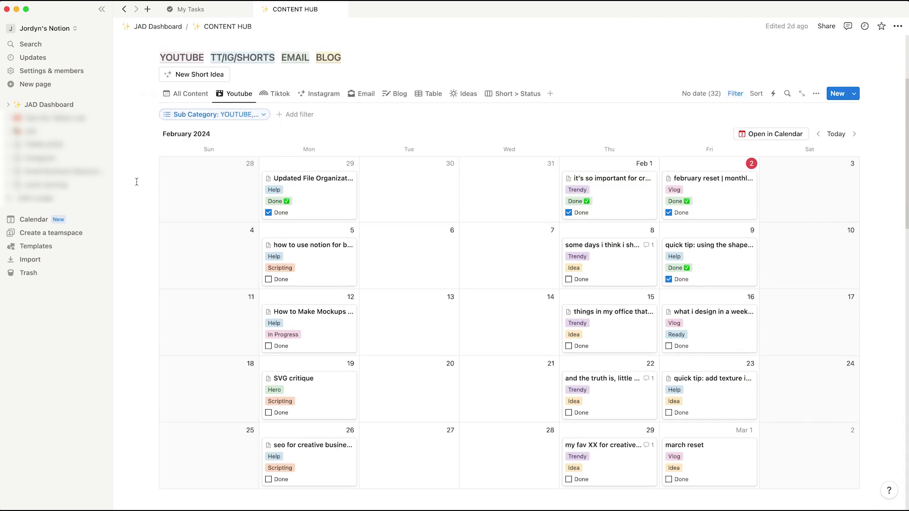
pyautogui.click(250, 118)
pyautogui.press('Escape')
pyautogui.click(255, 114)
pyautogui.click(217, 158)
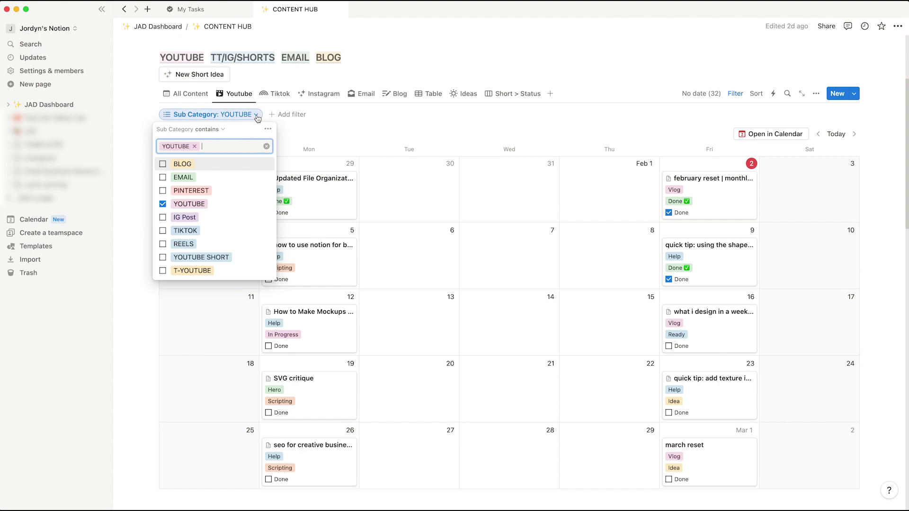
pyautogui.press('Escape')
pyautogui.click(741, 96)
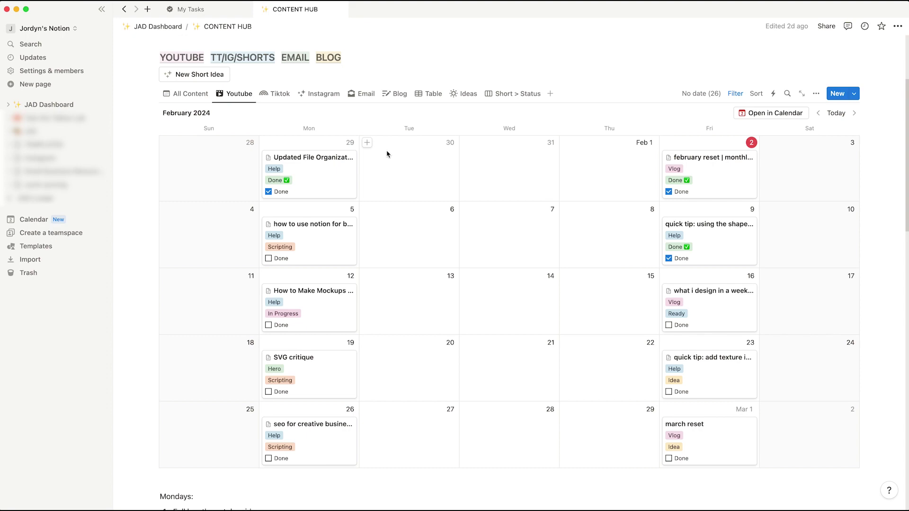
# Open the Jan 30 western gothic moodboard post from the Instagram calendar and reposition its cover.
pyautogui.click(320, 93)
pyautogui.click(433, 178)
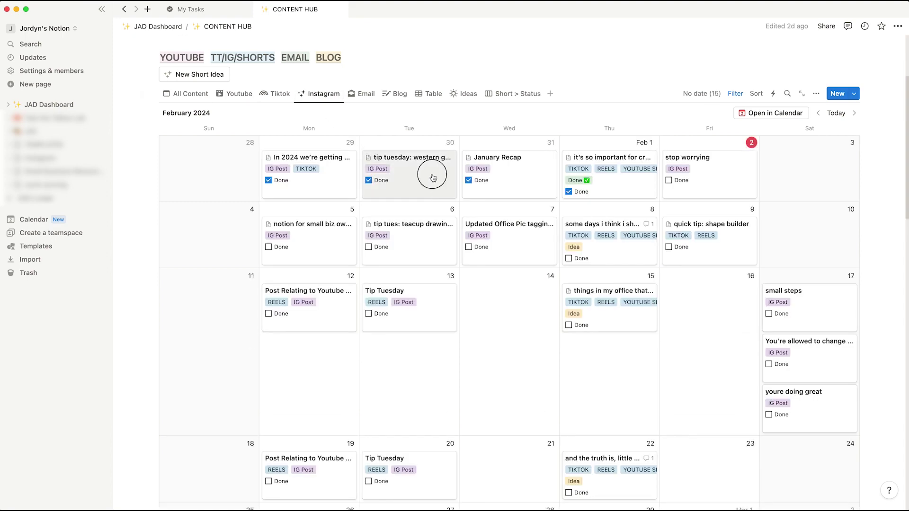
pyautogui.click(556, 82)
pyautogui.moveTo(557, 83); pyautogui.dragTo(613, 96)
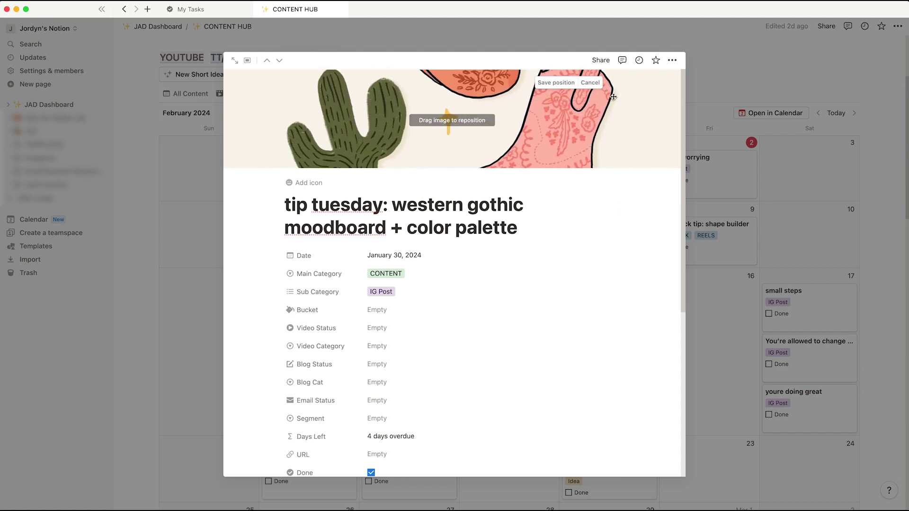
# Close the western gothic post, then cycle the Youtube, Tiktok, Instagram, Email and Blog calendars before All Content.
pyautogui.click(707, 70)
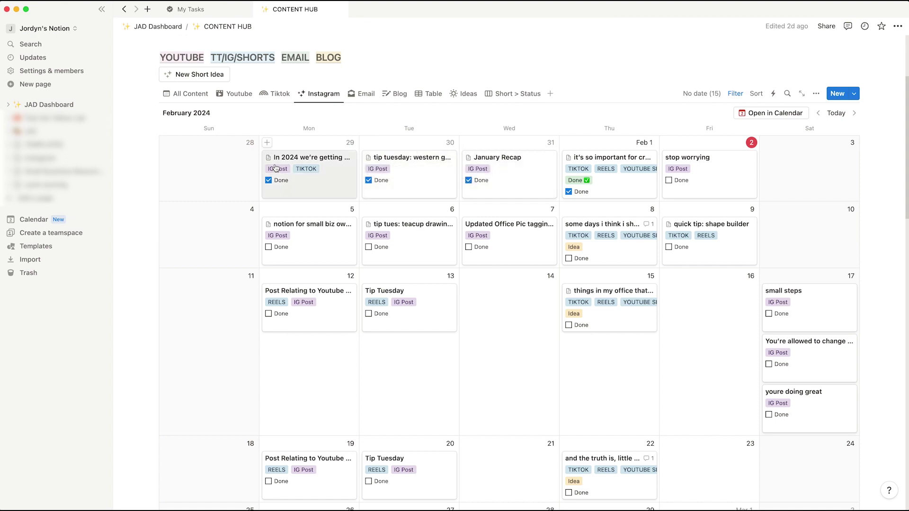
pyautogui.click(235, 94)
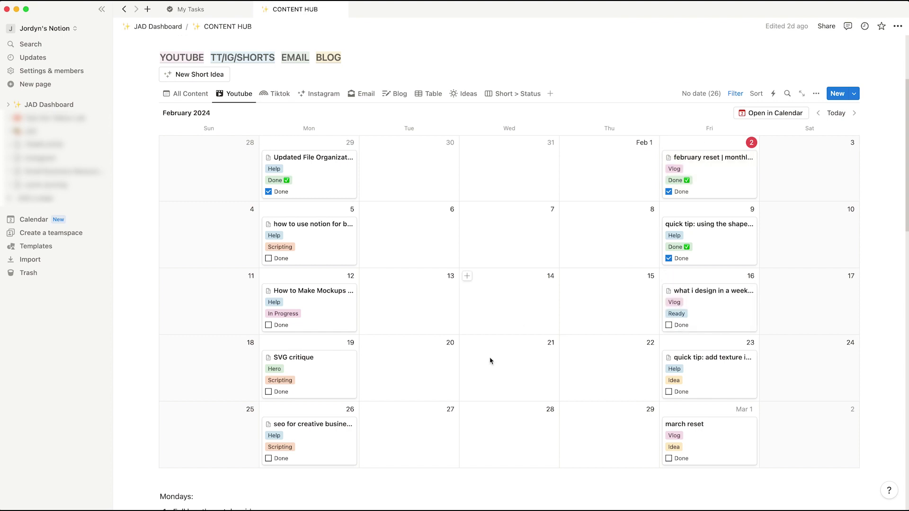
pyautogui.click(280, 93)
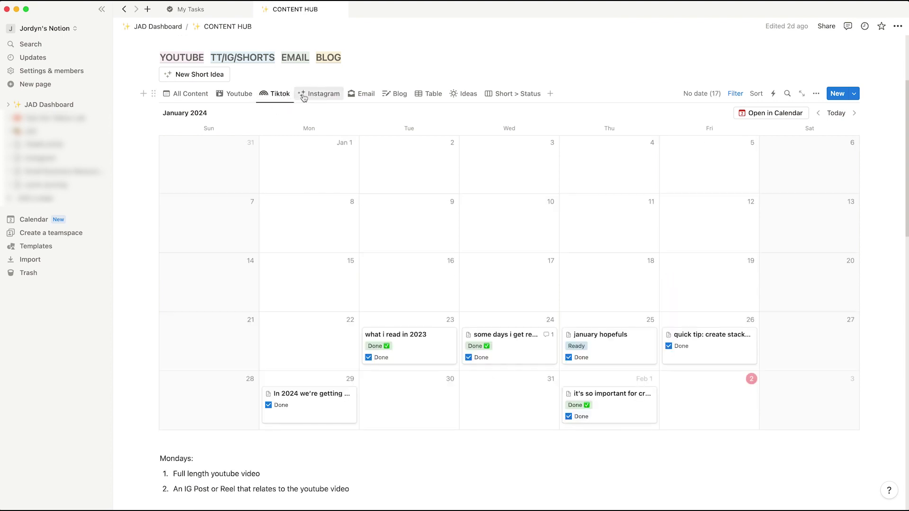
pyautogui.click(331, 94)
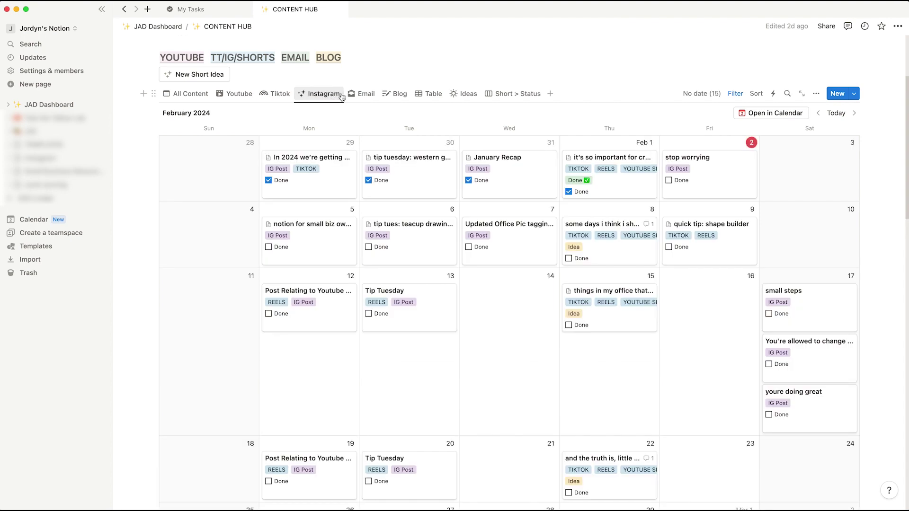
pyautogui.click(373, 95)
pyautogui.click(404, 94)
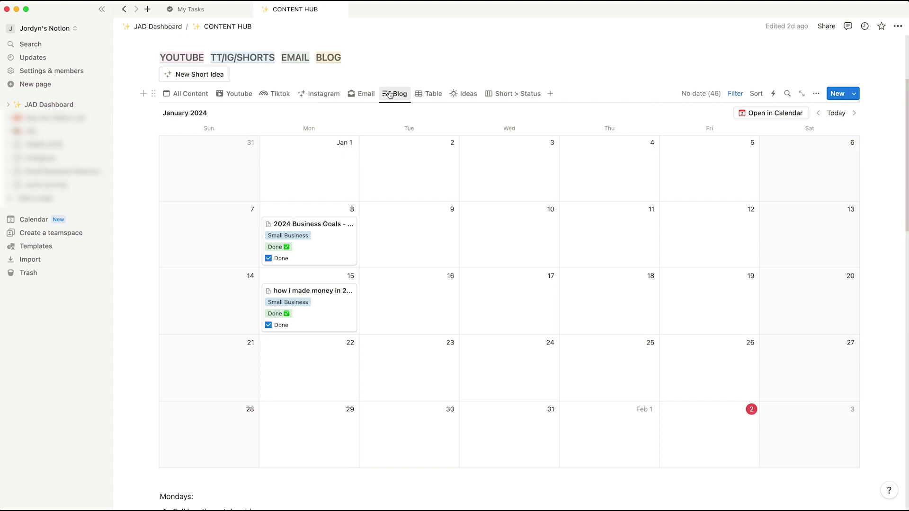
pyautogui.click(374, 94)
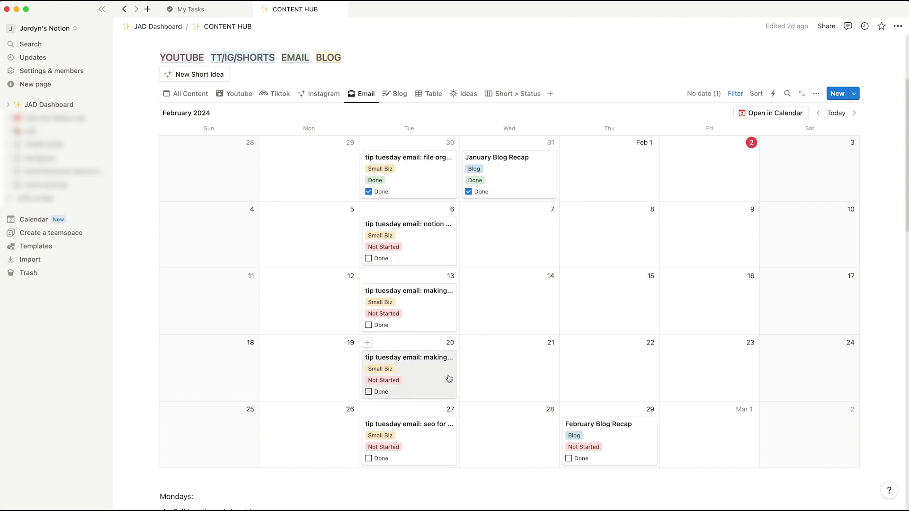
pyautogui.click(186, 93)
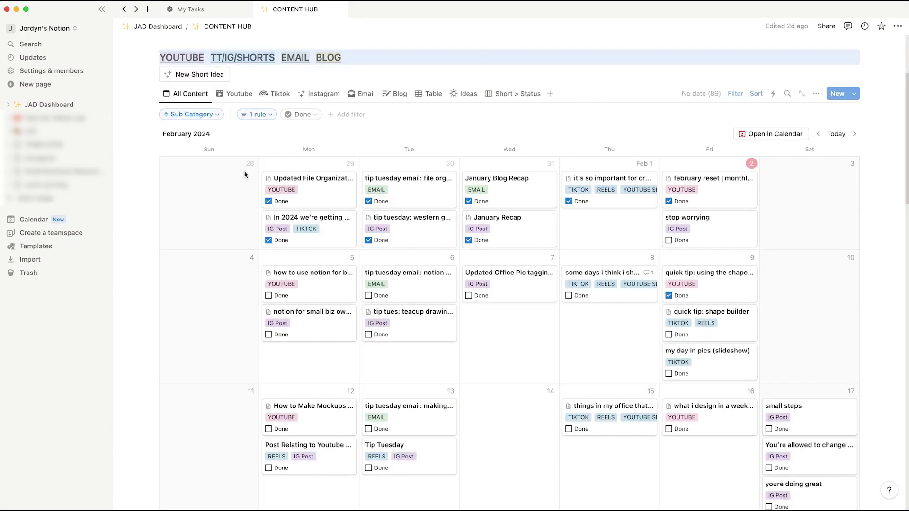
# Open the TT / IG / SHORTS page from the content hub.
pyautogui.scroll(1, 324, 84)
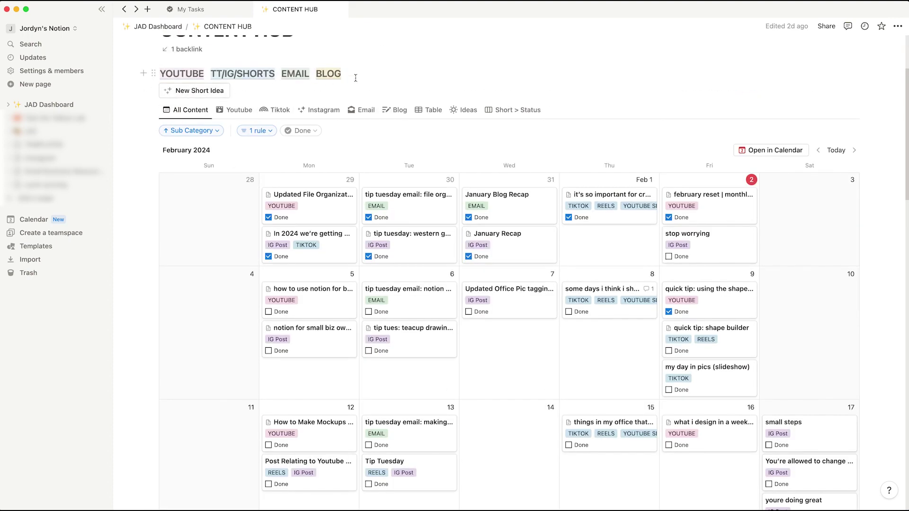
pyautogui.scroll(3, 355, 78)
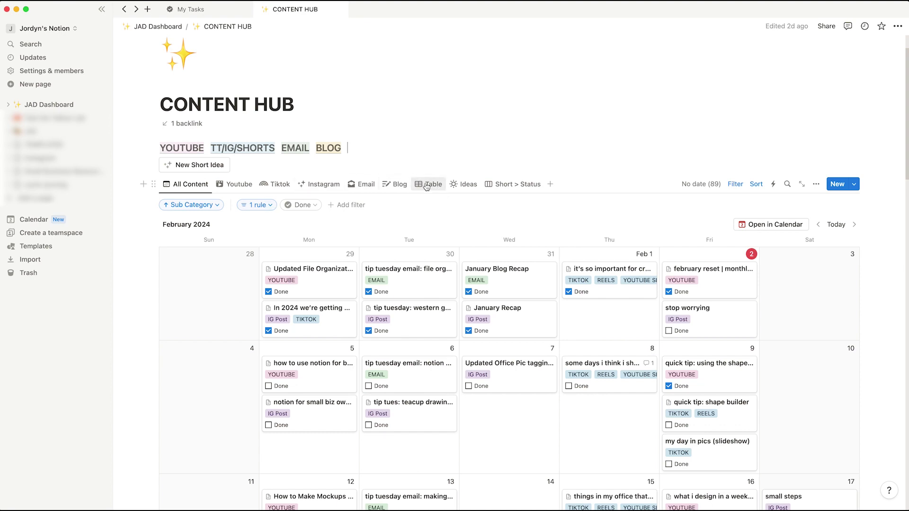
pyautogui.click(243, 148)
# Browse the TT / IG / SHORTS Videos, Video Database, TT and Instagram views, ending on IG Gallery.
pyautogui.click(182, 221)
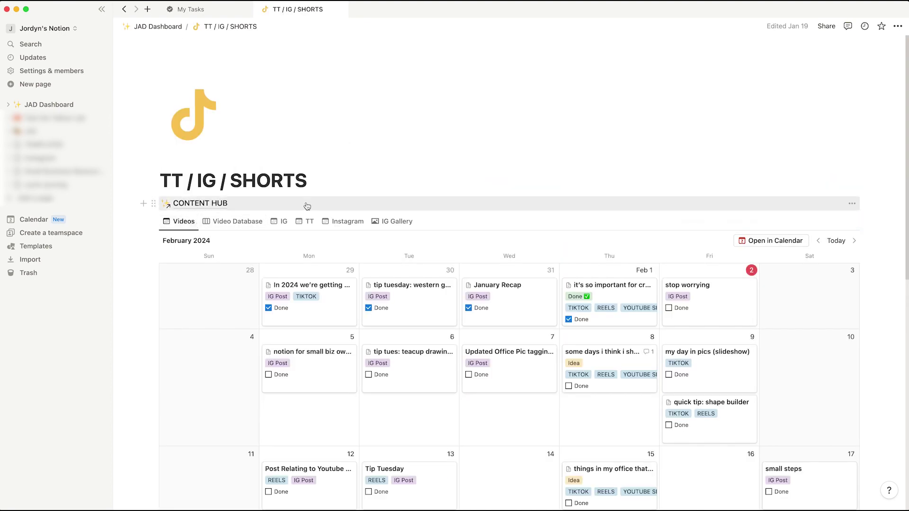
pyautogui.scroll(-5, 380, 290)
pyautogui.scroll(3, 380, 290)
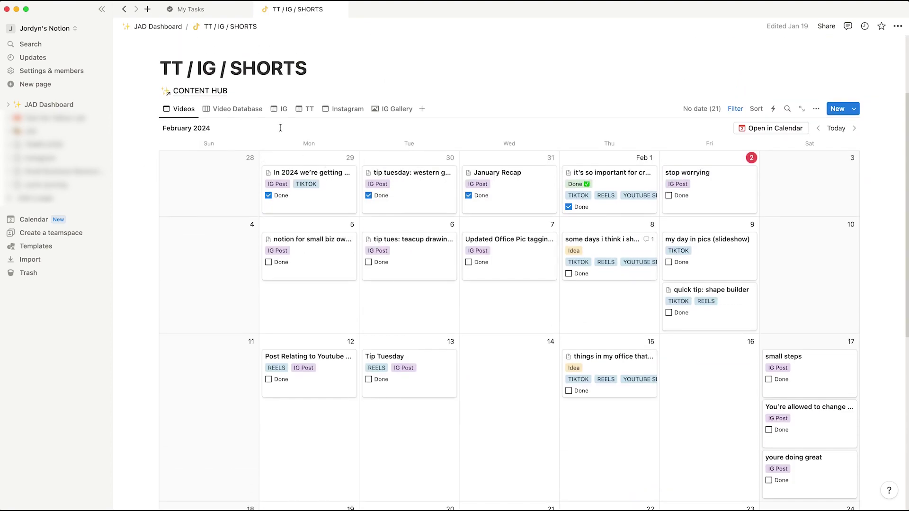
pyautogui.click(244, 141)
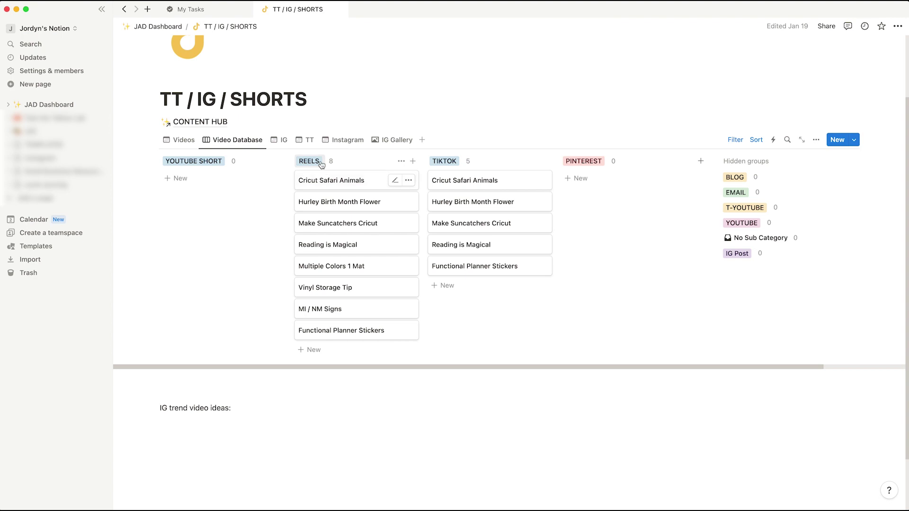
pyautogui.click(282, 142)
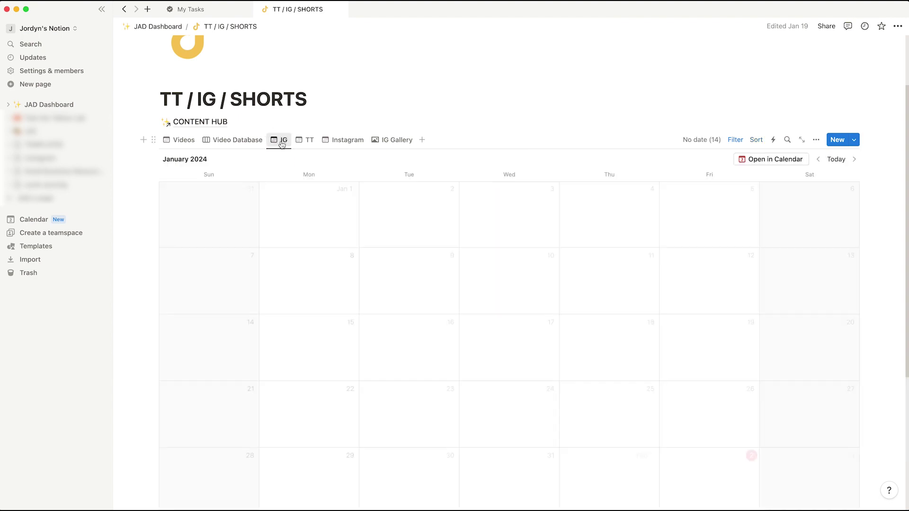
pyautogui.click(308, 141)
pyautogui.click(344, 142)
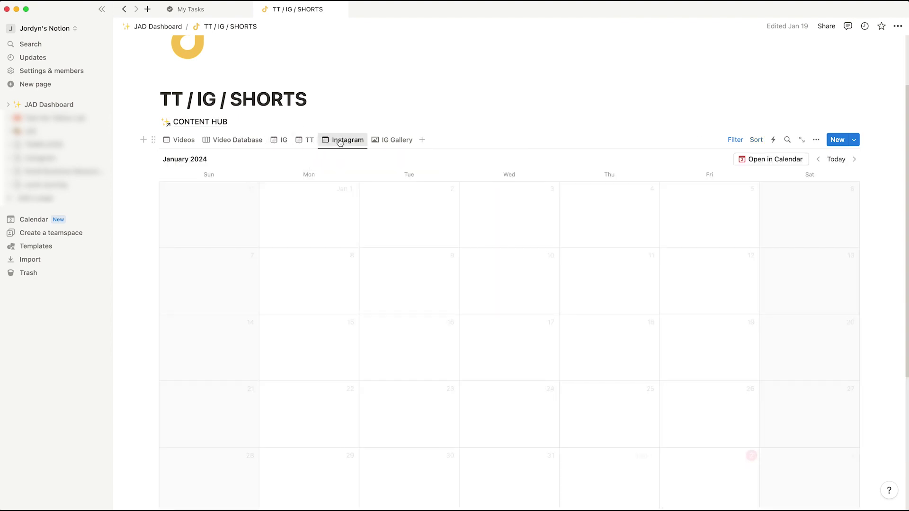
pyautogui.scroll(-3, 332, 141)
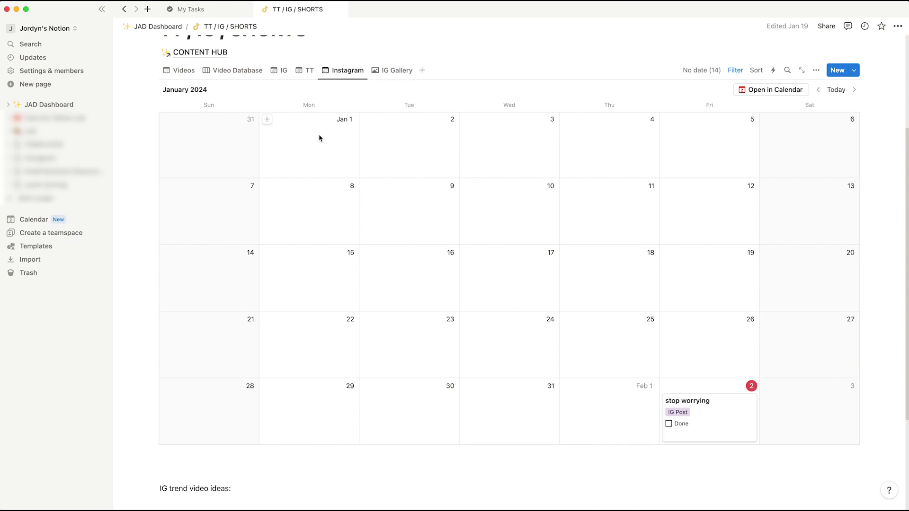
pyautogui.click(280, 70)
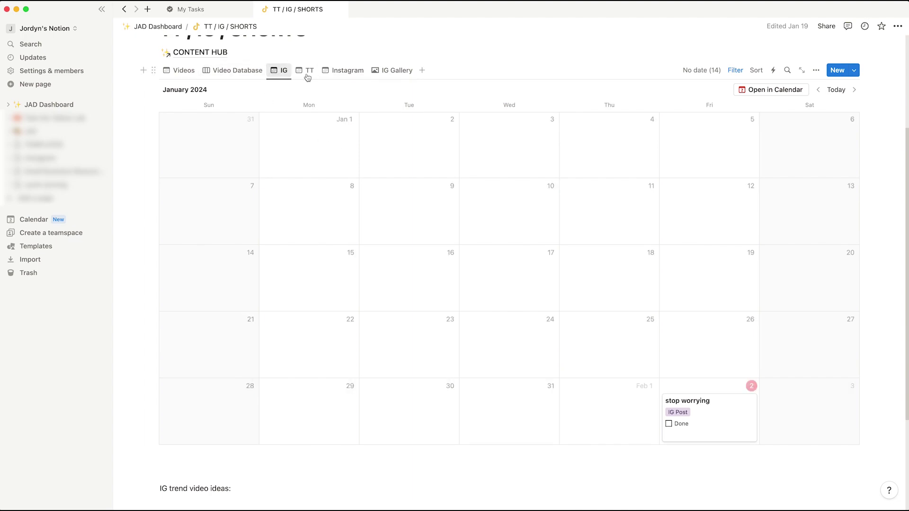
pyautogui.click(395, 71)
# Scroll up and down through the IG Gallery post cards into February.
pyautogui.scroll(-3, 369, 230)
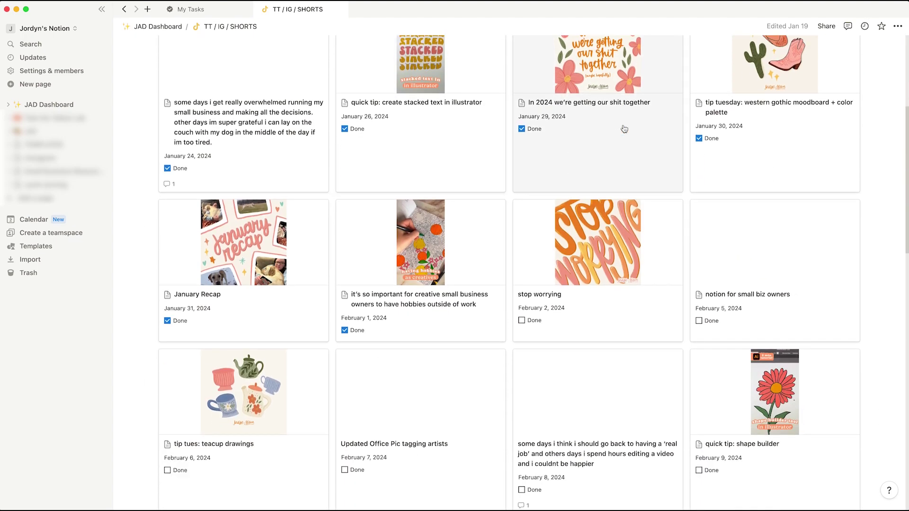
pyautogui.scroll(5, 623, 126)
pyautogui.scroll(-1, 420, 227)
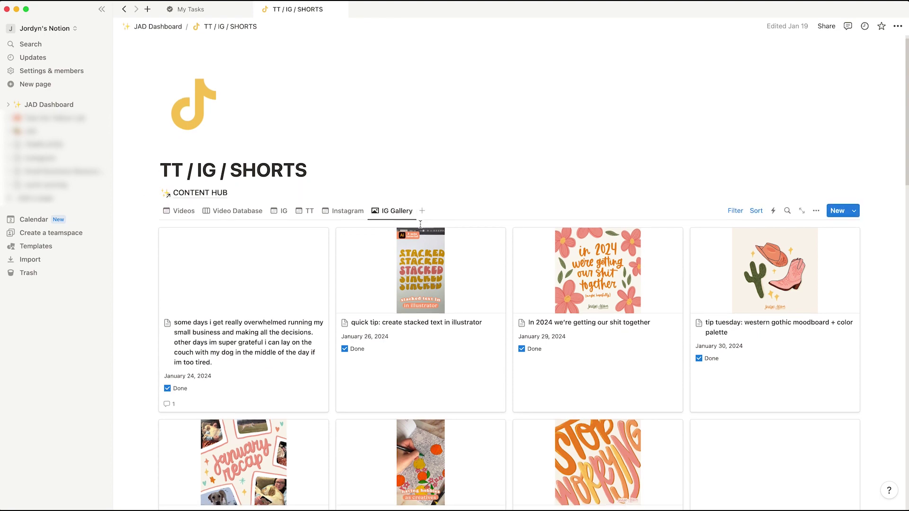
pyautogui.scroll(-5, 421, 224)
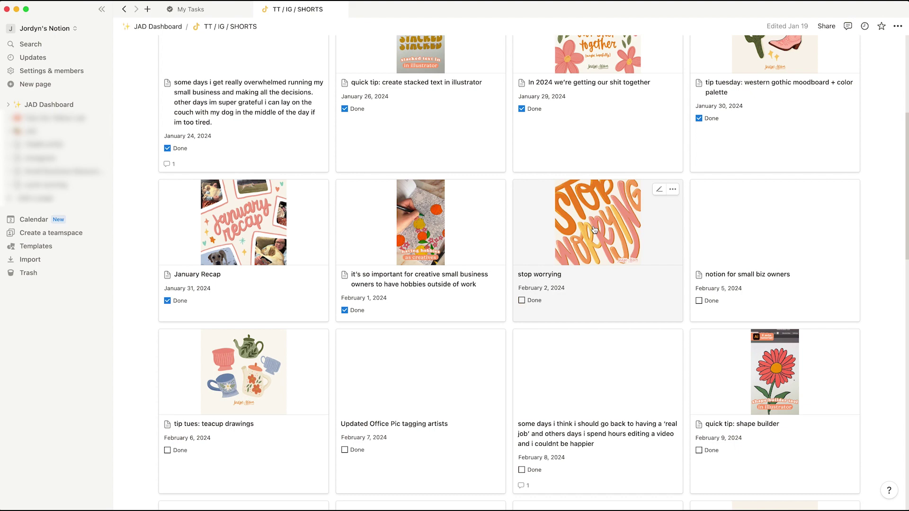
pyautogui.scroll(-9, 595, 230)
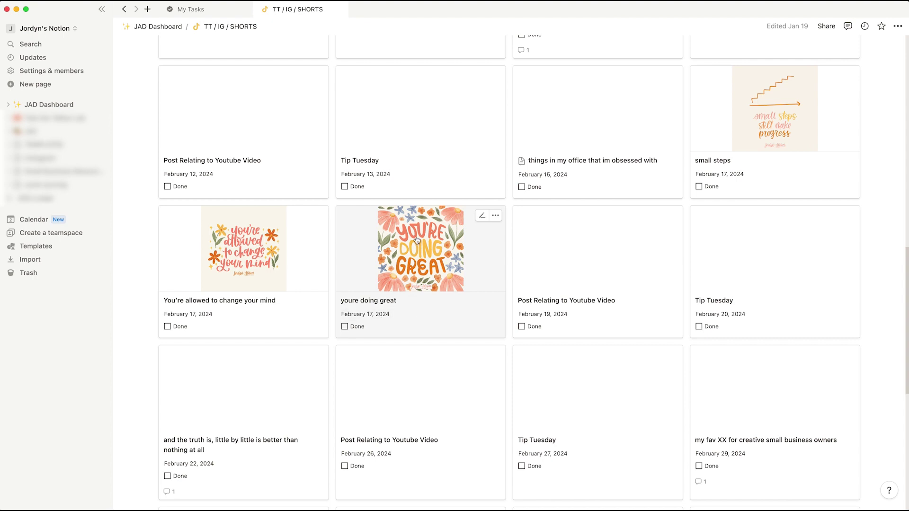
pyautogui.scroll(1, 414, 253)
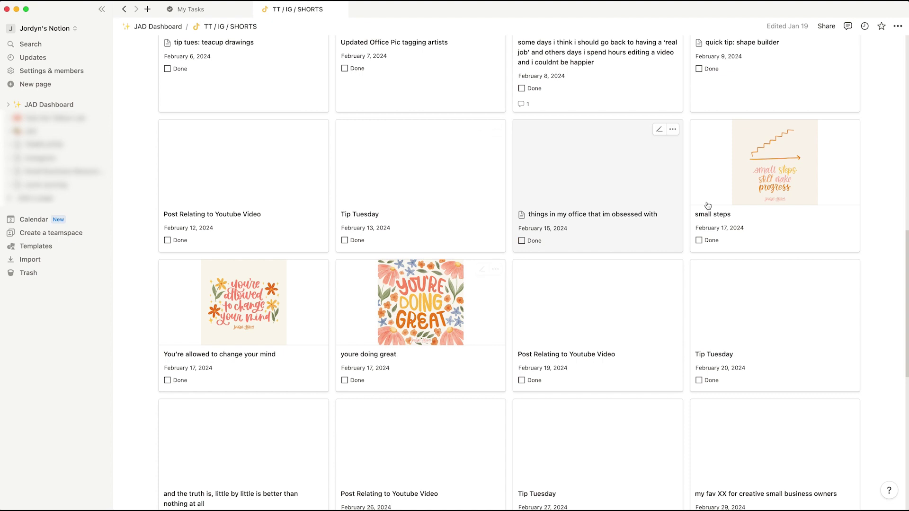
pyautogui.scroll(2, 668, 221)
pyautogui.scroll(-3, 352, 291)
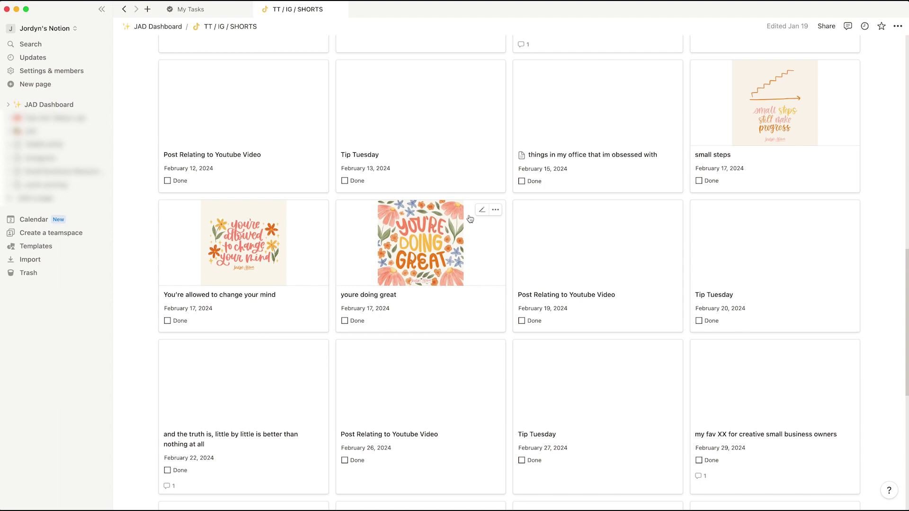
pyautogui.scroll(10, 470, 218)
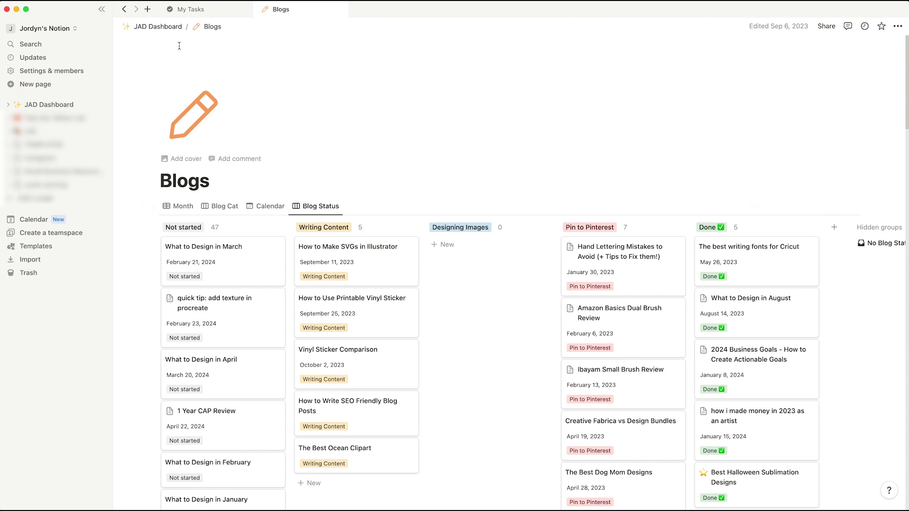
# Go back to CONTENT HUB and show its Blog calendar for January 2024.
pyautogui.click(124, 10)
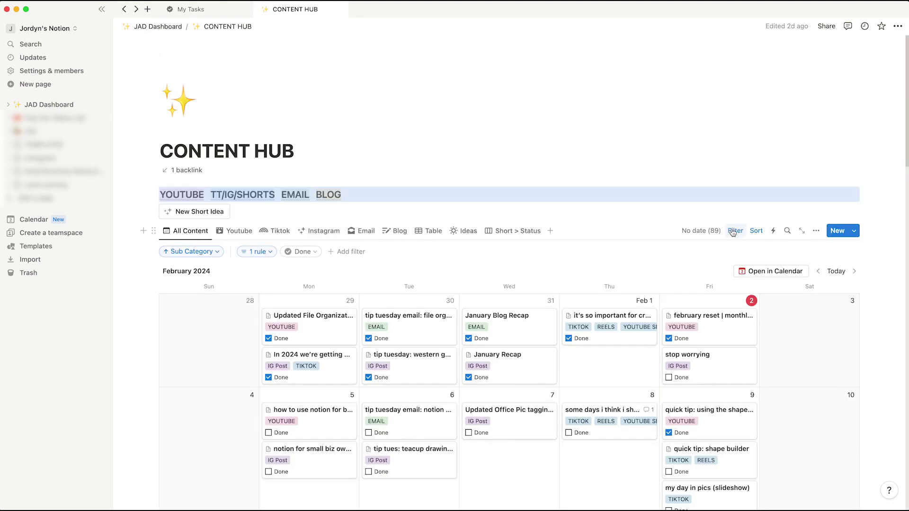
pyautogui.click(477, 167)
pyautogui.click(322, 232)
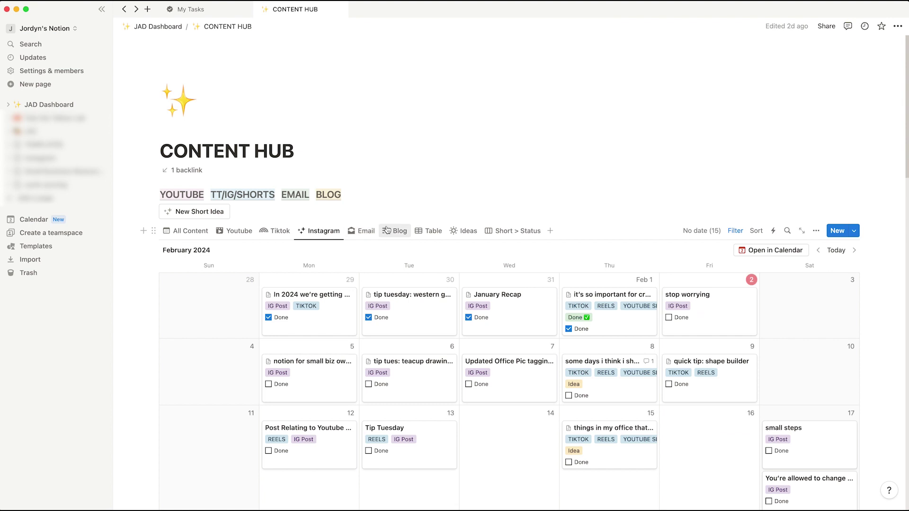
pyautogui.click(400, 231)
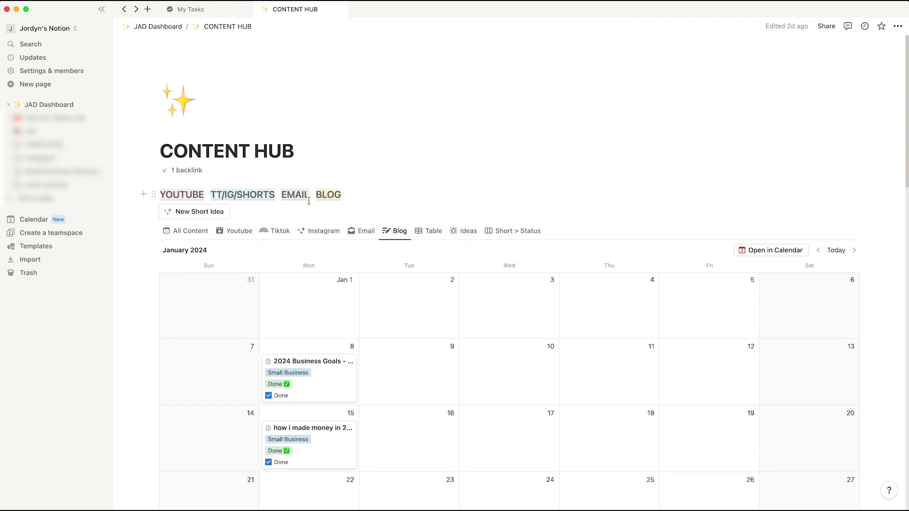
pyautogui.scroll(-3, 336, 198)
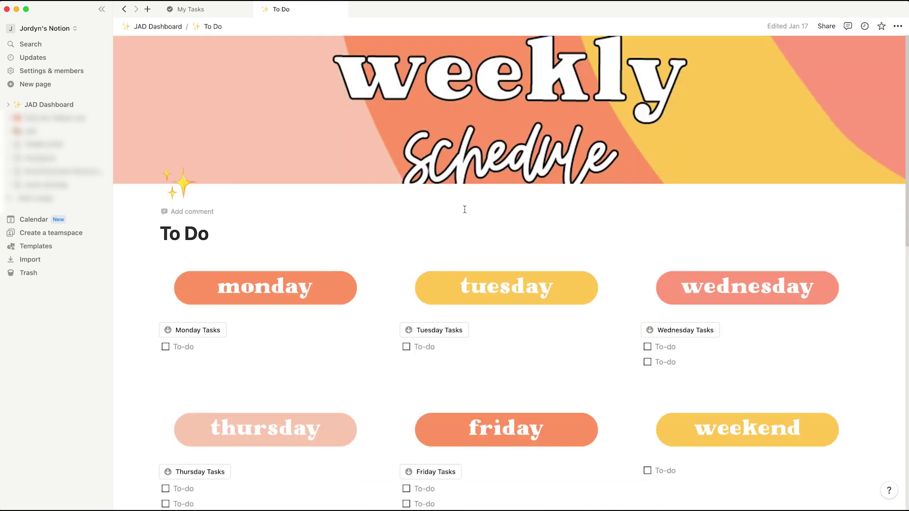
# Scroll through the To Do weekly schedule, then return to the JAD Dashboard.
pyautogui.scroll(-3, 494, 208)
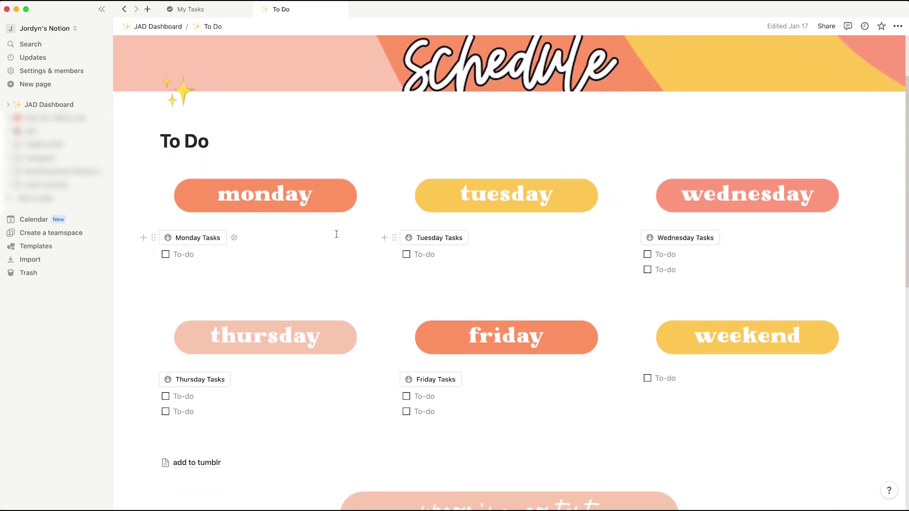
pyautogui.scroll(-2, 335, 233)
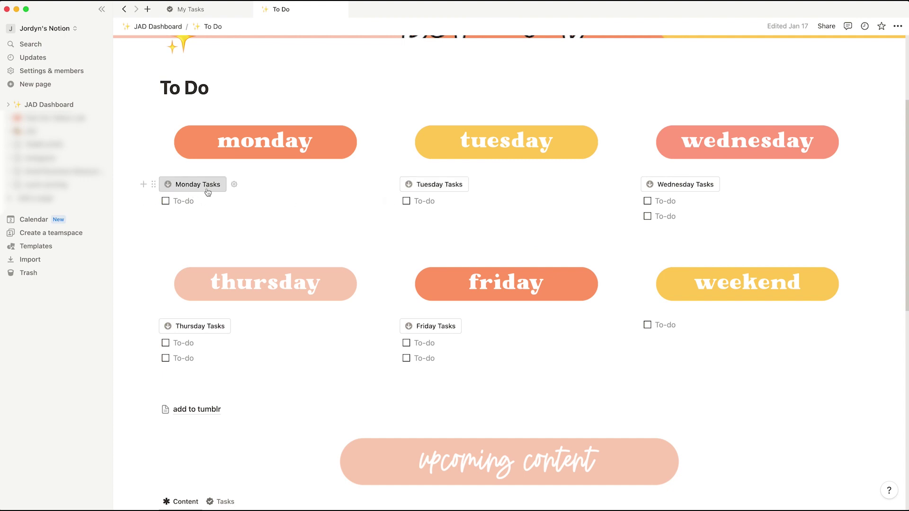
pyautogui.scroll(5, 211, 331)
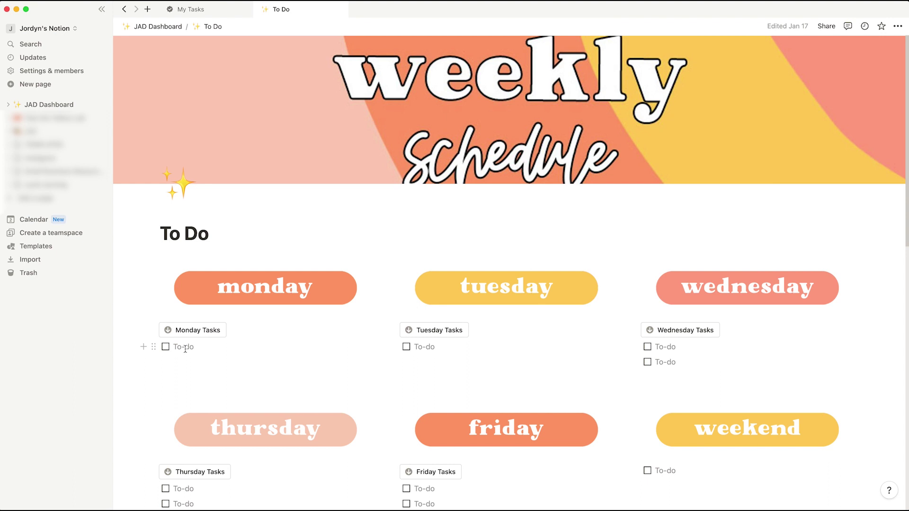
pyautogui.click(164, 27)
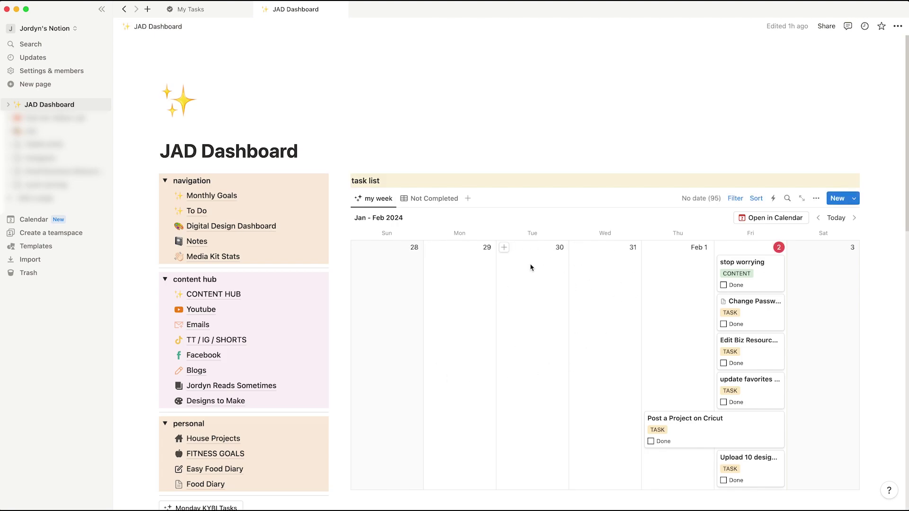
# Open Monthly Goals, expand and collapse the Emails row, then return to the JAD Dashboard.
pyautogui.click(221, 198)
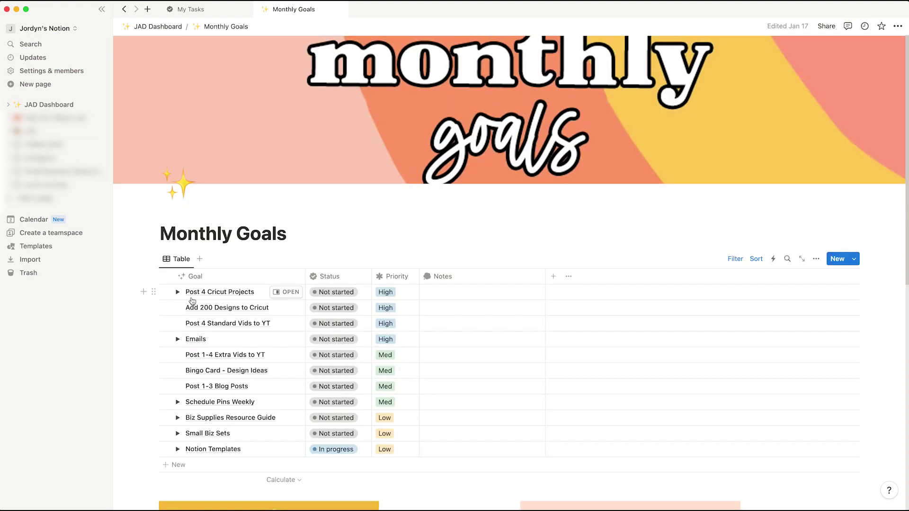
pyautogui.click(176, 339)
pyautogui.click(176, 339)
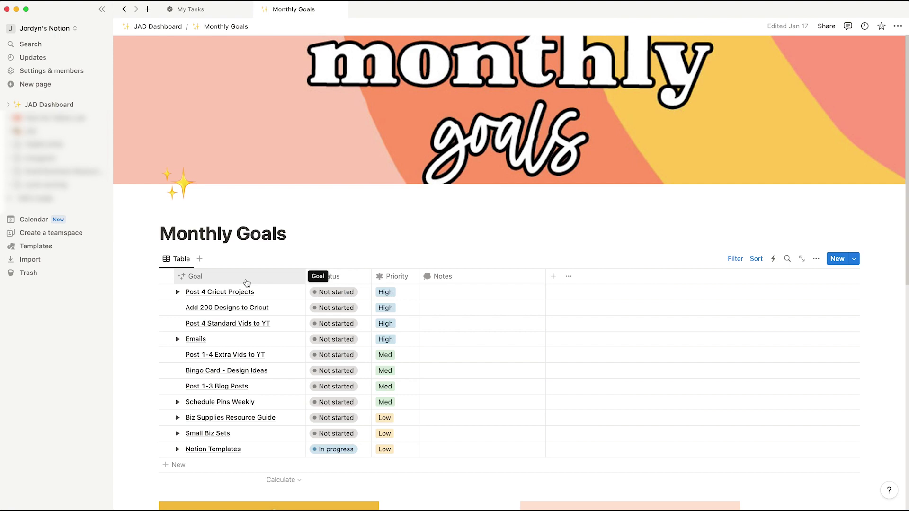
pyautogui.scroll(-10, 247, 283)
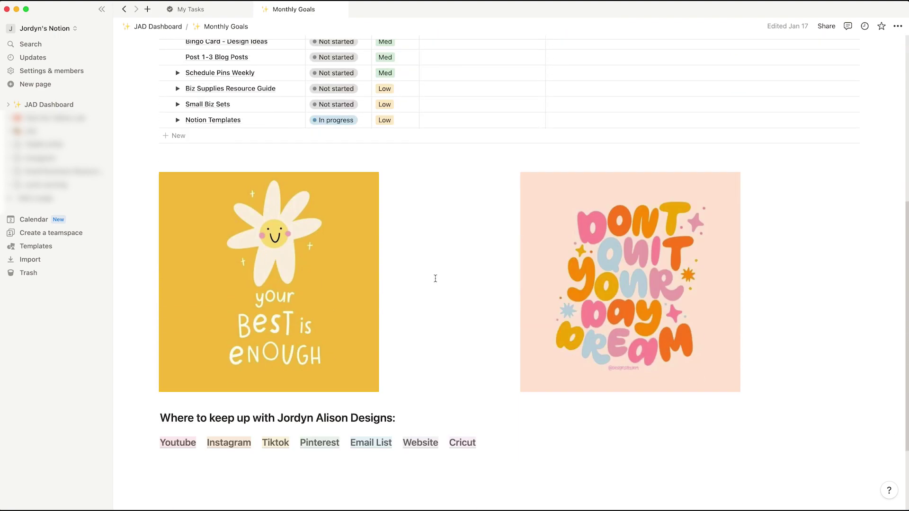
pyautogui.scroll(10, 398, 256)
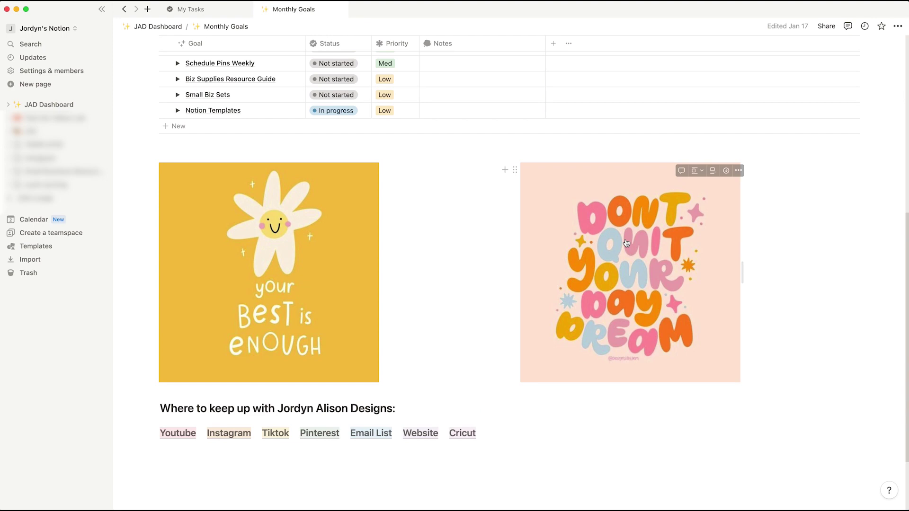
pyautogui.scroll(3, 317, 259)
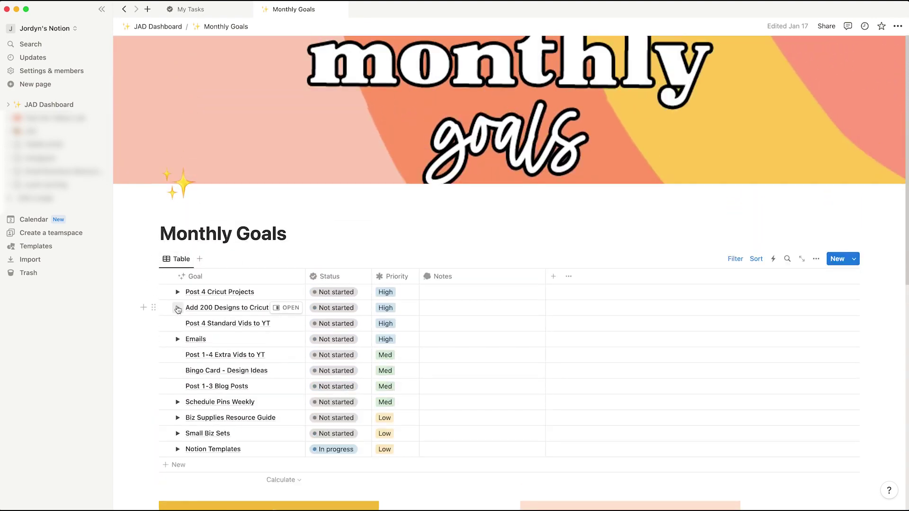
pyautogui.click(170, 31)
pyautogui.click(209, 402)
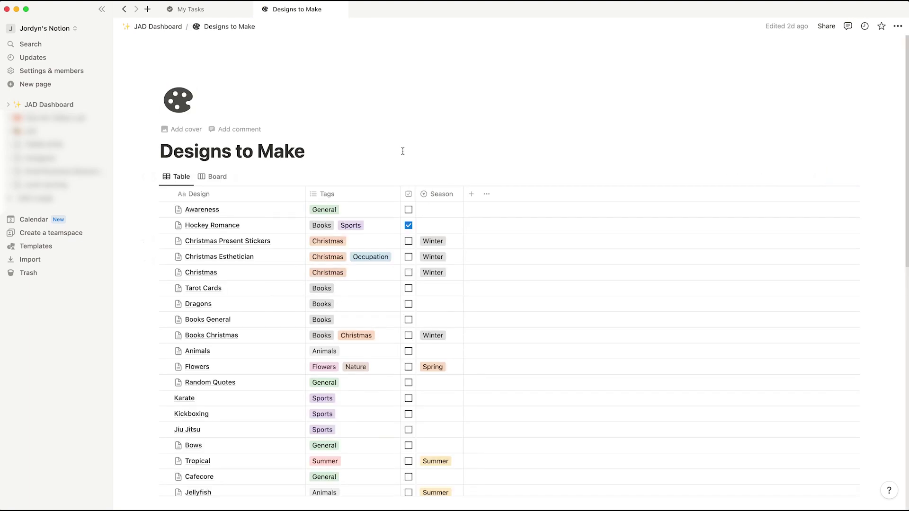
pyautogui.scroll(-15, 403, 151)
pyautogui.scroll(8, 361, 202)
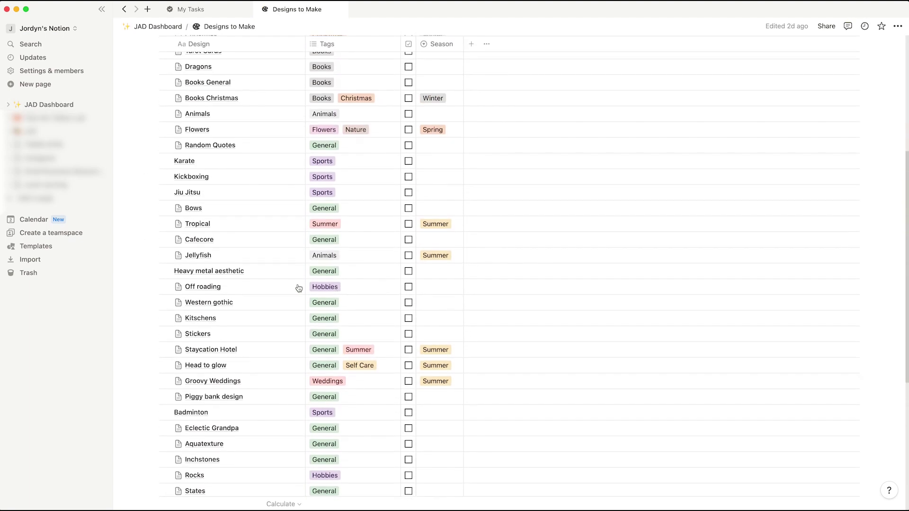
pyautogui.scroll(5, 261, 370)
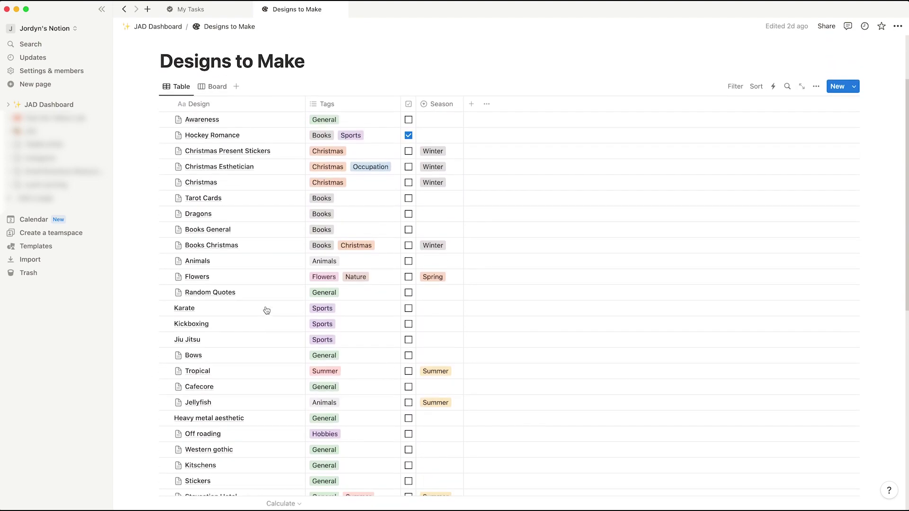
pyautogui.scroll(-4, 266, 310)
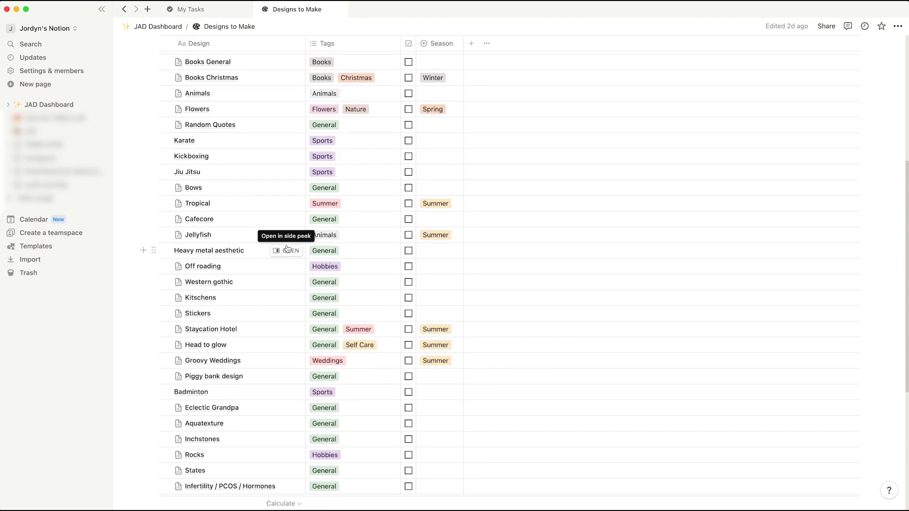
pyautogui.scroll(-3, 270, 270)
pyautogui.scroll(10, 236, 373)
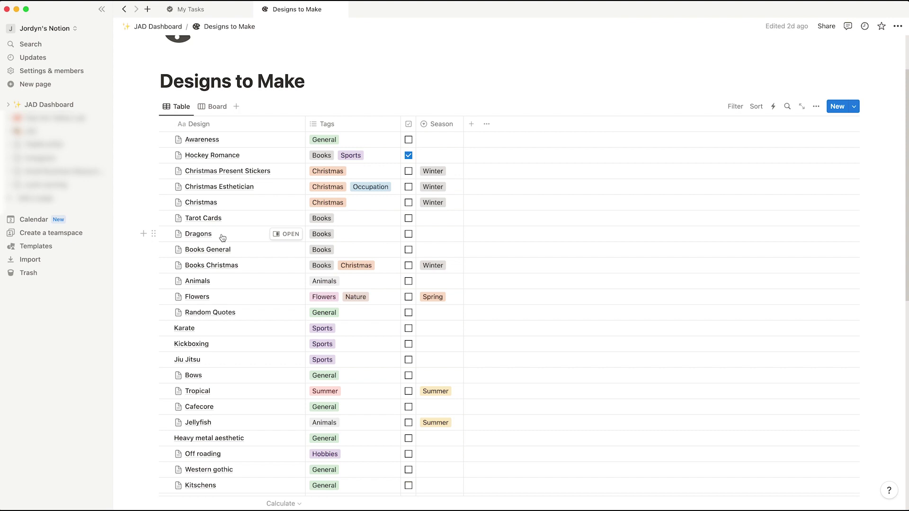
pyautogui.scroll(-5, 222, 237)
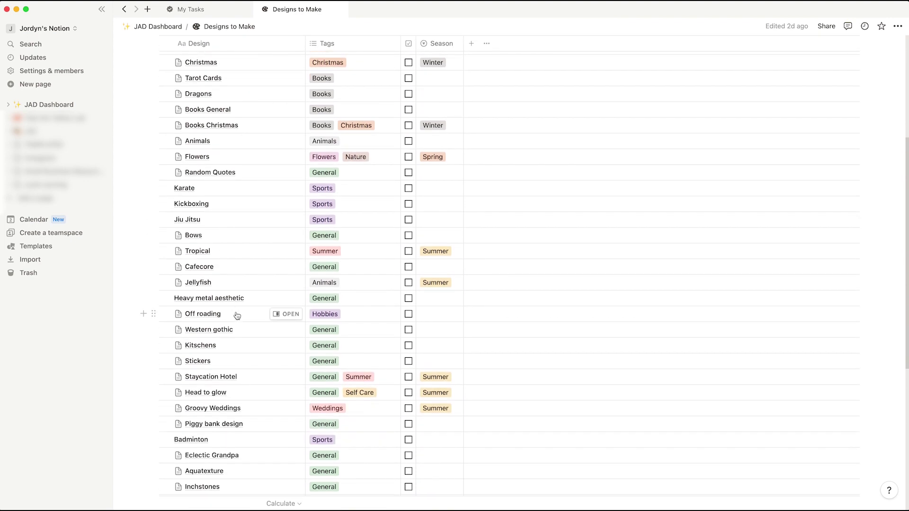
pyautogui.scroll(-1, 235, 313)
# Preview the Kitschens, Western gothic and Head to glow design ideas in side peek.
pyautogui.click(277, 318)
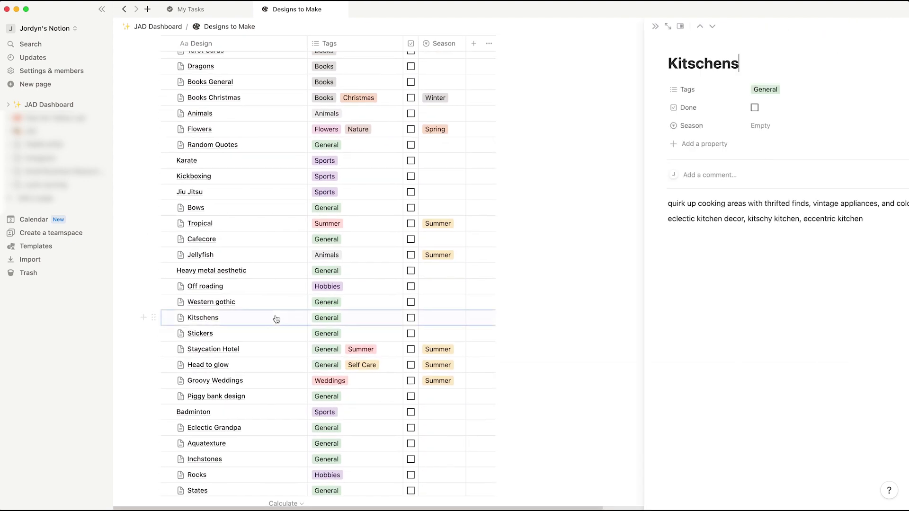
pyautogui.moveTo(542, 202)
pyautogui.mouseDown()
pyautogui.moveTo(662, 219)
pyautogui.moveTo(580, 219)
pyautogui.moveTo(557, 205)
pyautogui.mouseUp()
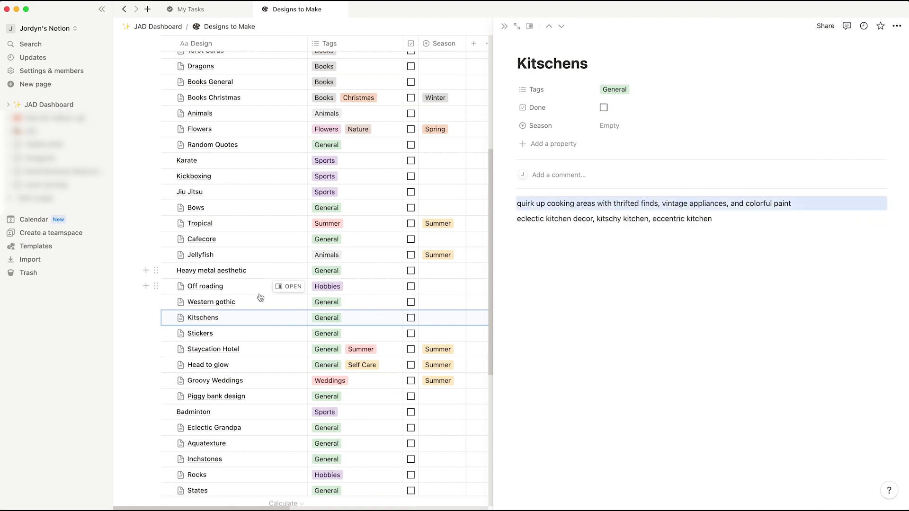
pyautogui.click(291, 302)
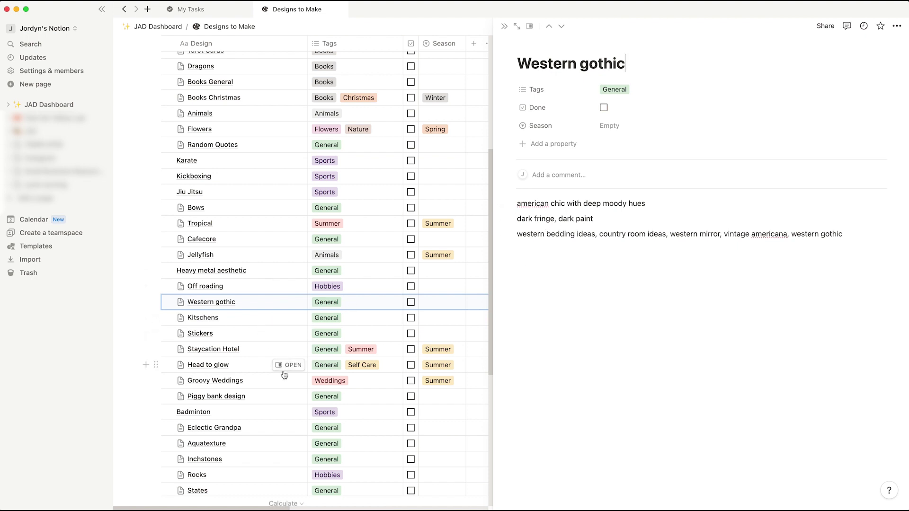
pyautogui.click(288, 365)
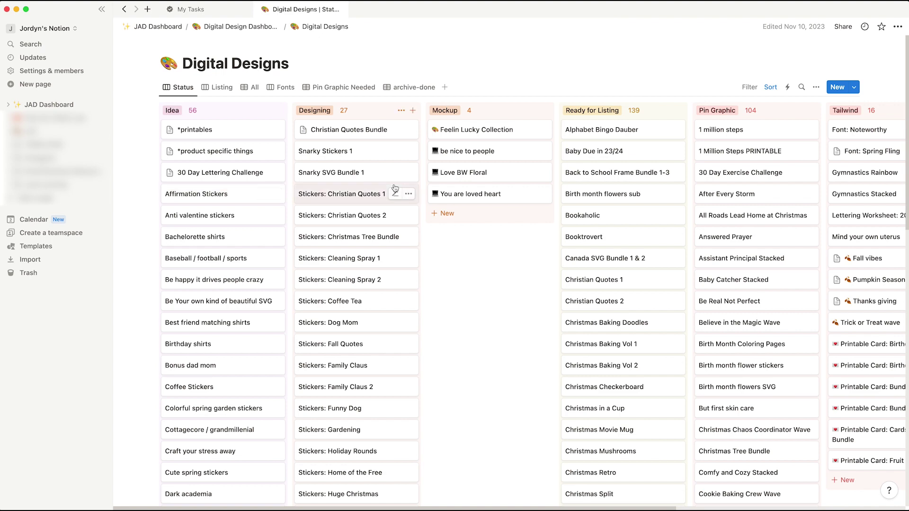
# Scroll the Digital Designs Status board right to Done, then switch to the Listing view.
pyautogui.hscroll(3, 396, 188)
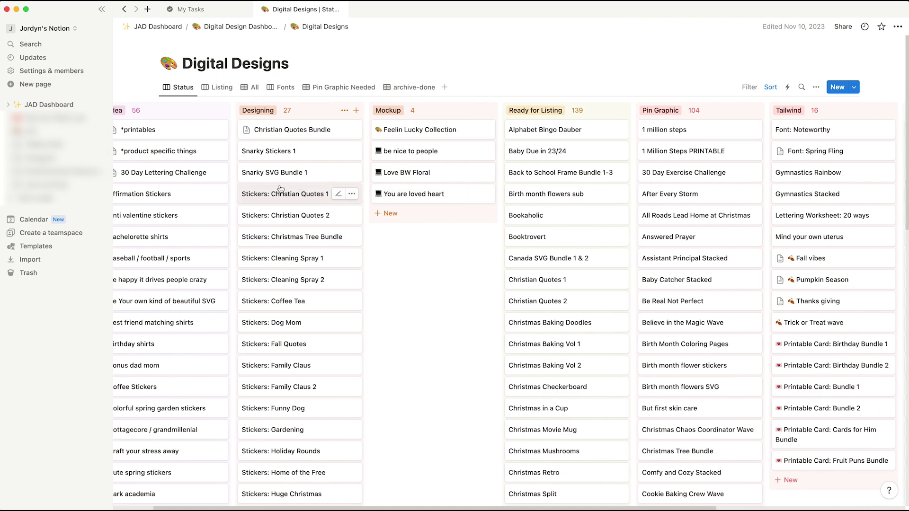
pyautogui.hscroll(3, 281, 190)
pyautogui.hscroll(10, 281, 190)
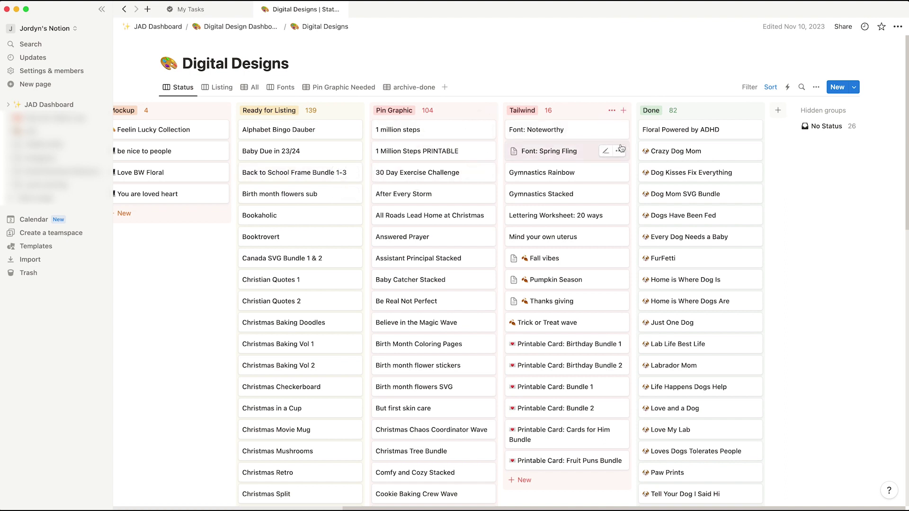
pyautogui.click(219, 87)
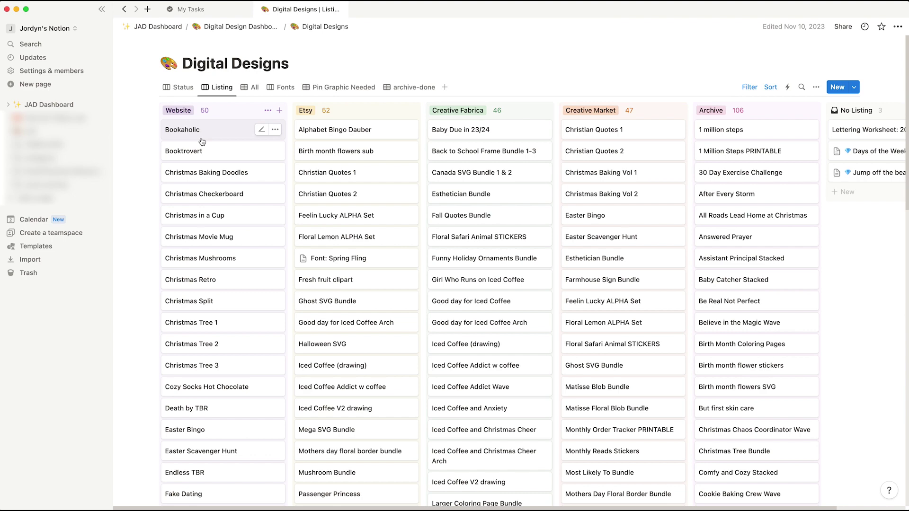
# Scroll across the Listing board's site columns, then go back to the Digital Design Dashboard.
pyautogui.hscroll(3, 203, 141)
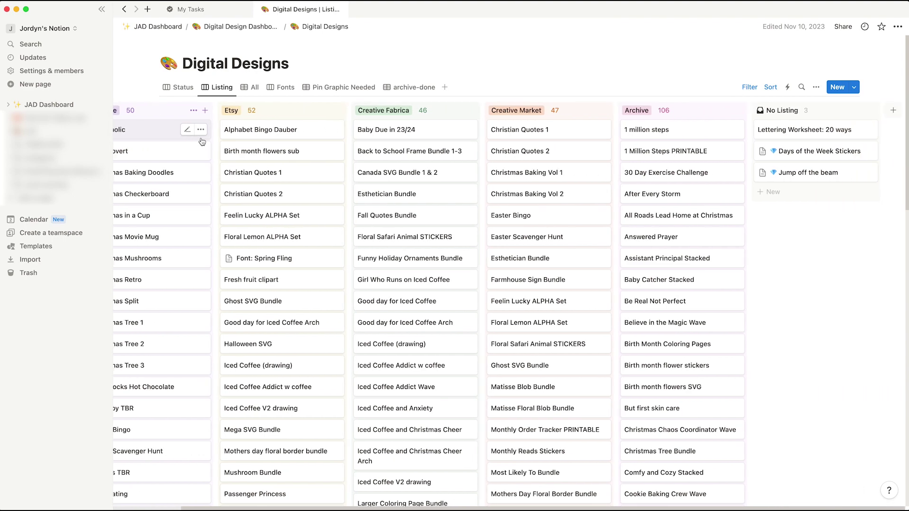
pyautogui.hscroll(-3, 202, 141)
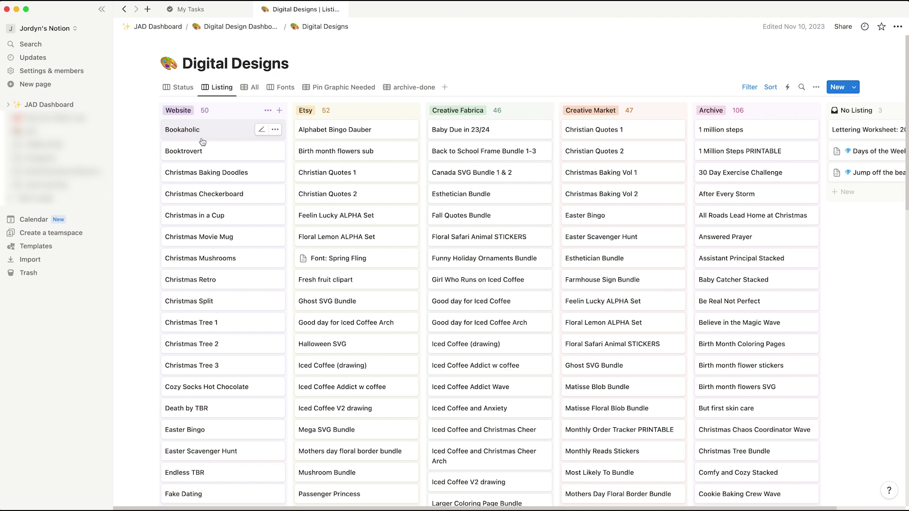
pyautogui.press('super+bracketleft')
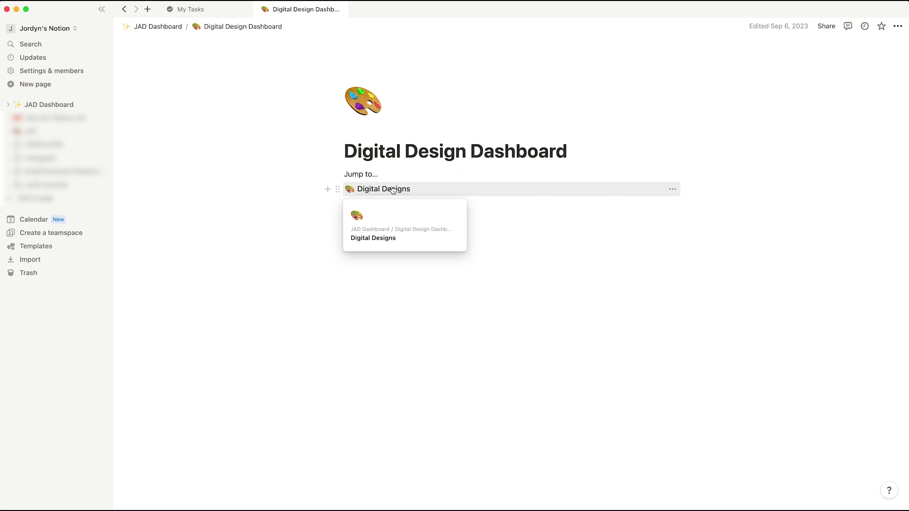
# Open Digital Sharing, scroll its table, and switch to the Crafts gallery view.
pyautogui.click(393, 205)
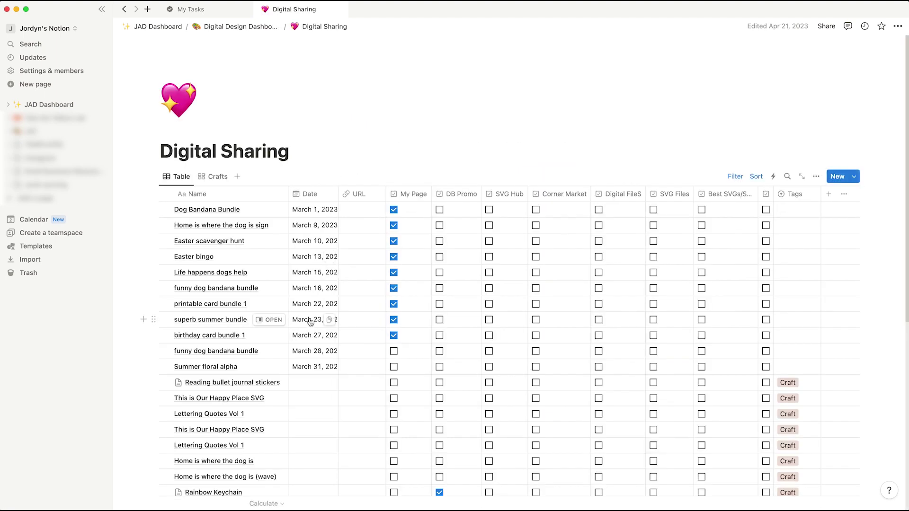
pyautogui.scroll(-2, 244, 156)
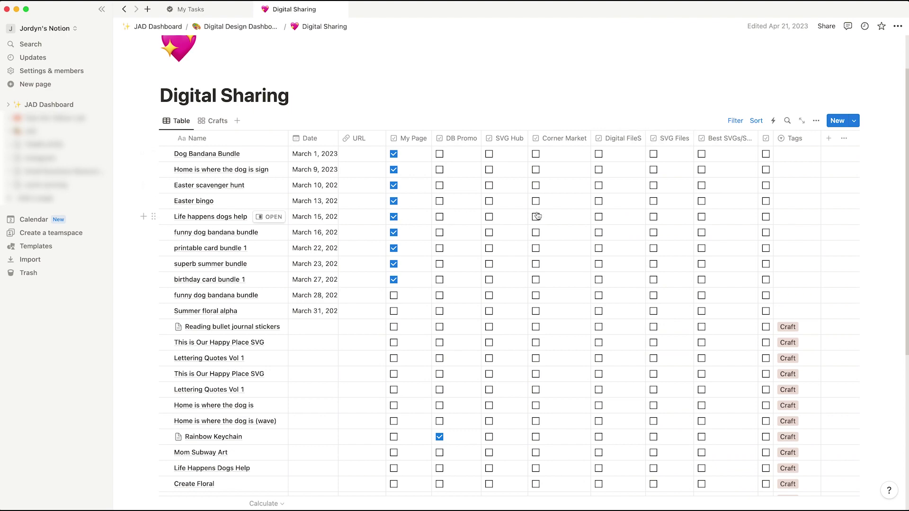
pyautogui.scroll(-8, 538, 216)
pyautogui.scroll(10, 426, 247)
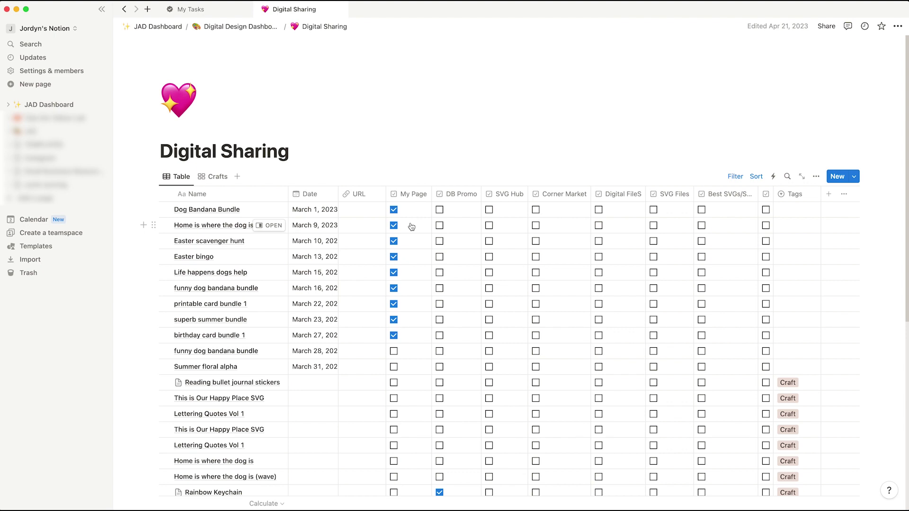
pyautogui.click(213, 176)
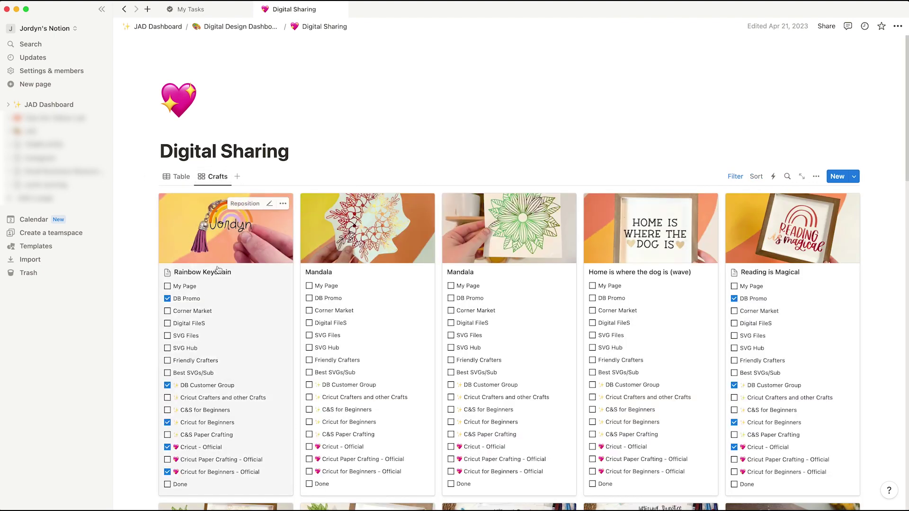
# Scroll down through the Crafts gallery's picture cards, then back up.
pyautogui.scroll(-1, 204, 310)
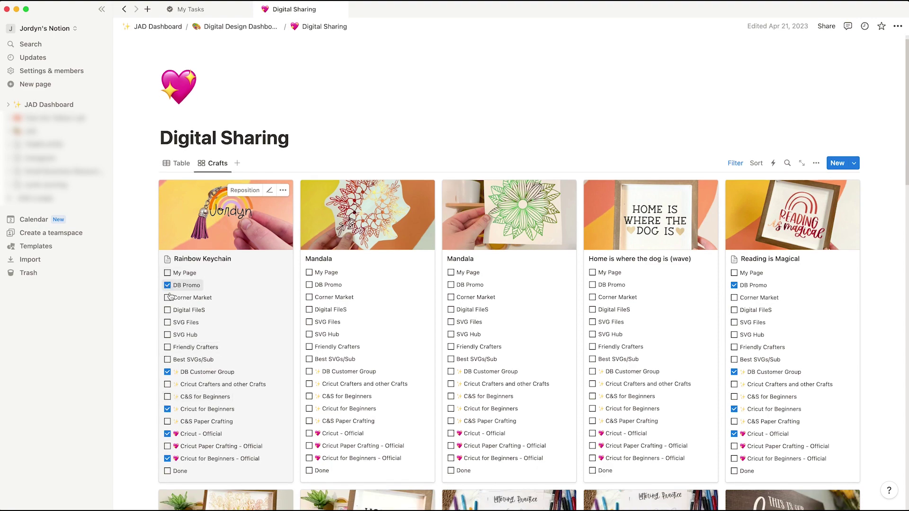
pyautogui.scroll(-5, 147, 371)
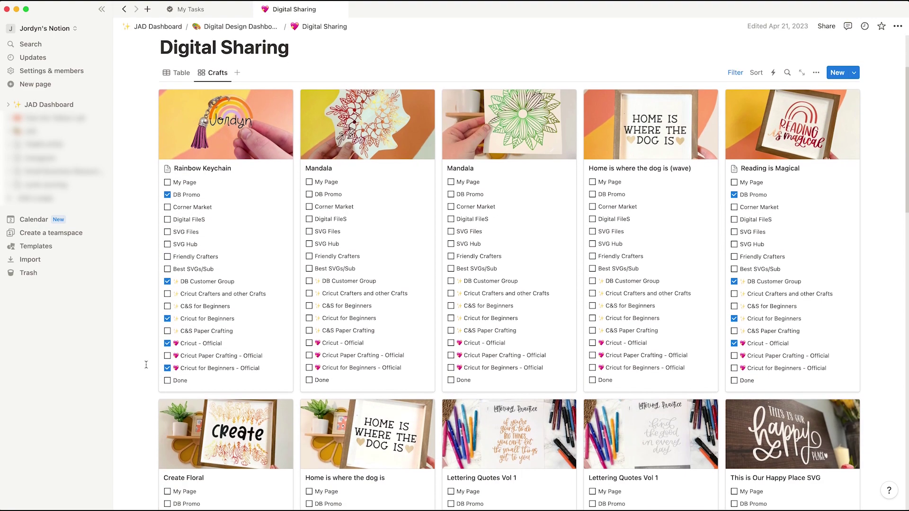
pyautogui.scroll(-8, 531, 253)
pyautogui.scroll(-5, 531, 253)
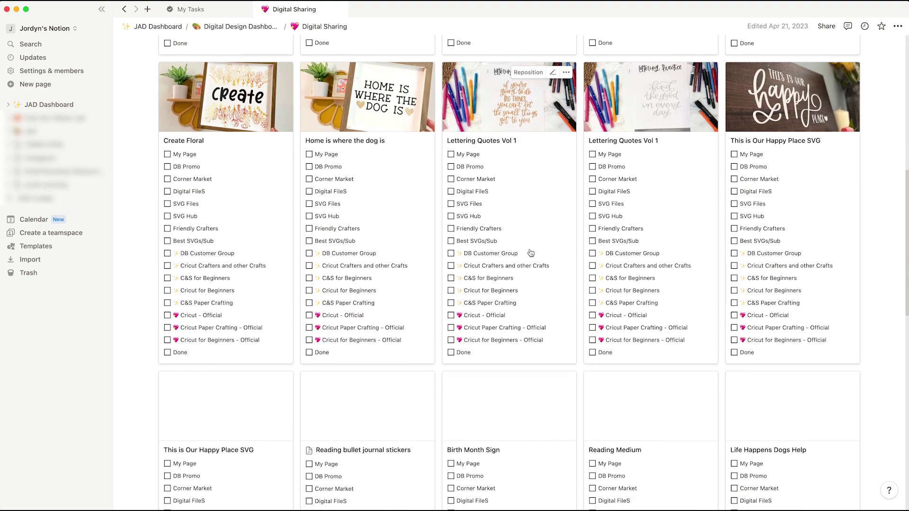
pyautogui.scroll(-15, 397, 304)
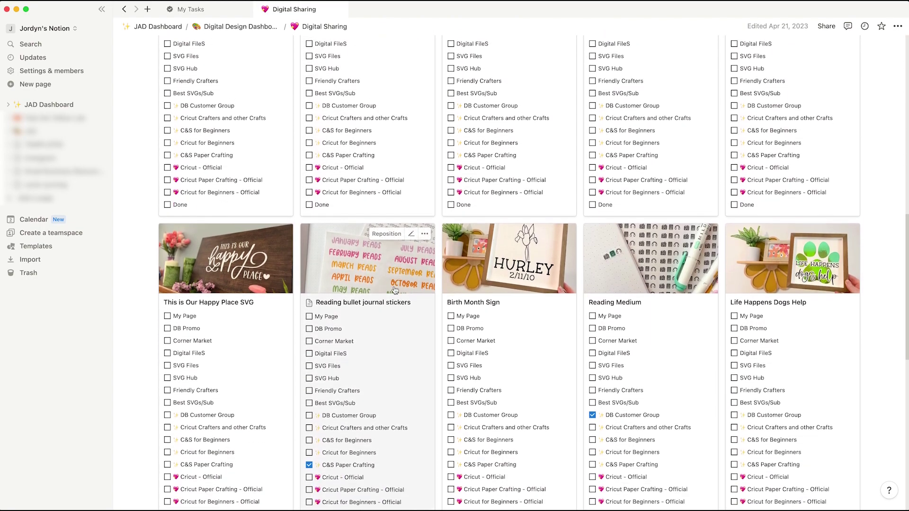
pyautogui.scroll(15, 393, 291)
pyautogui.scroll(3, 395, 291)
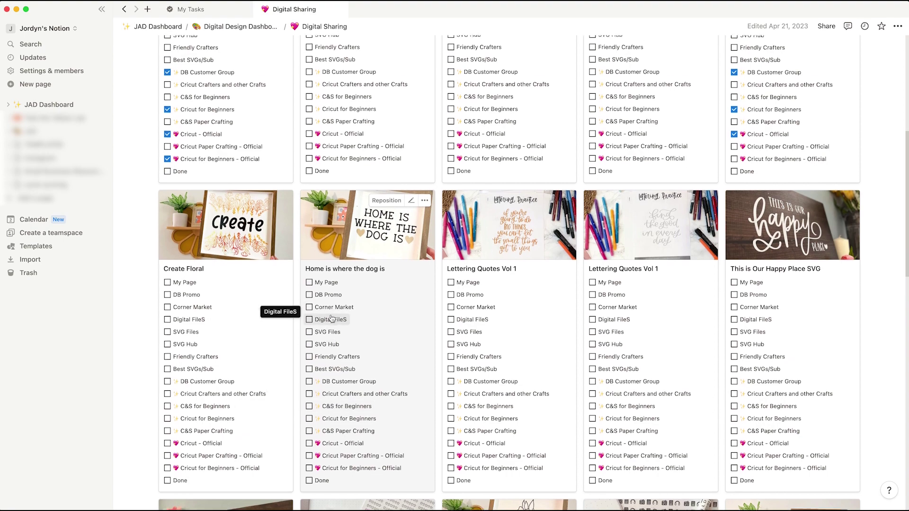
pyautogui.scroll(15, 322, 332)
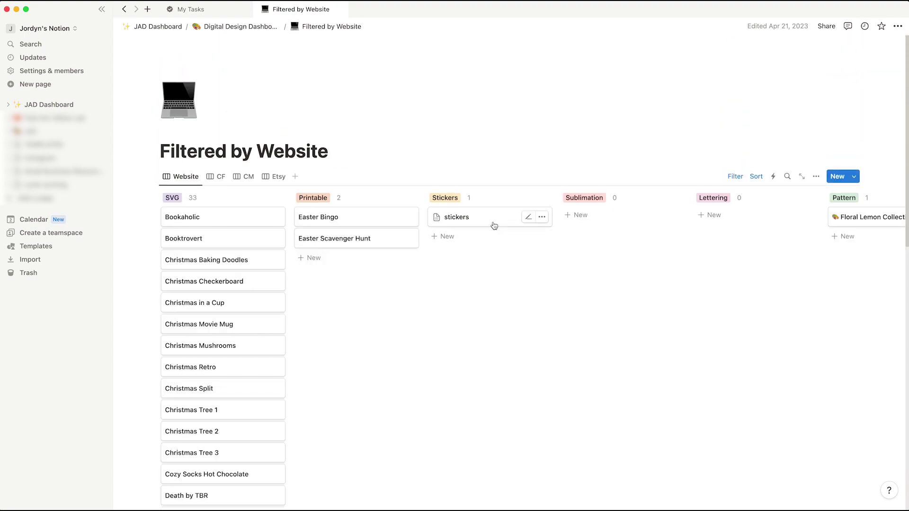
# Open and close the Bookaholic design's details twice on the Filtered by Website board.
pyautogui.click(240, 218)
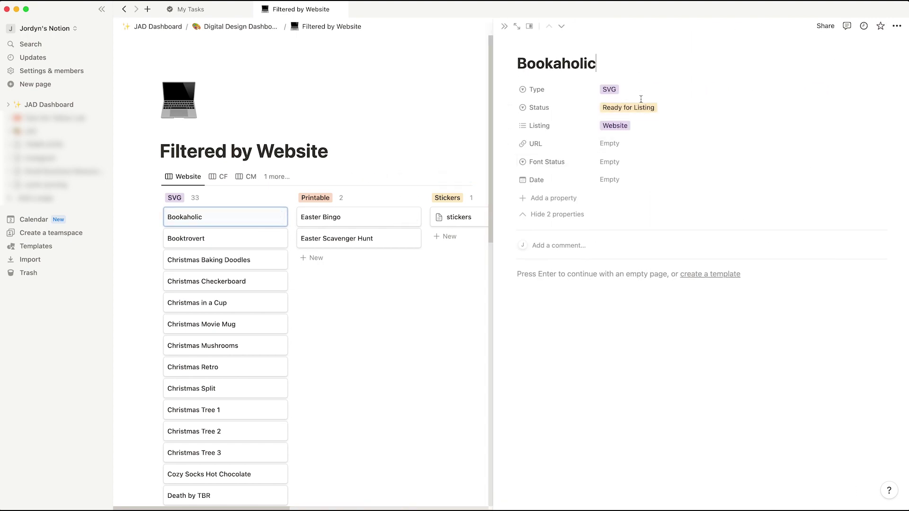
pyautogui.click(504, 25)
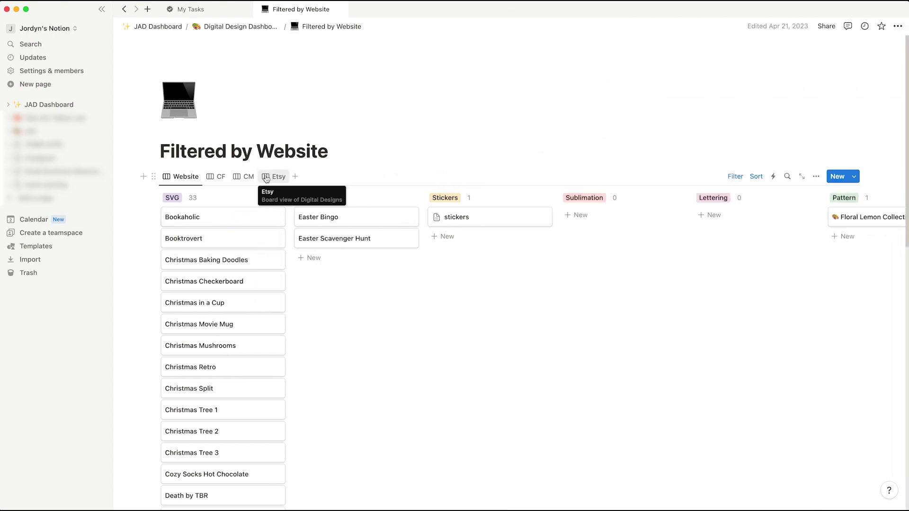
pyautogui.hscroll(10, 260, 321)
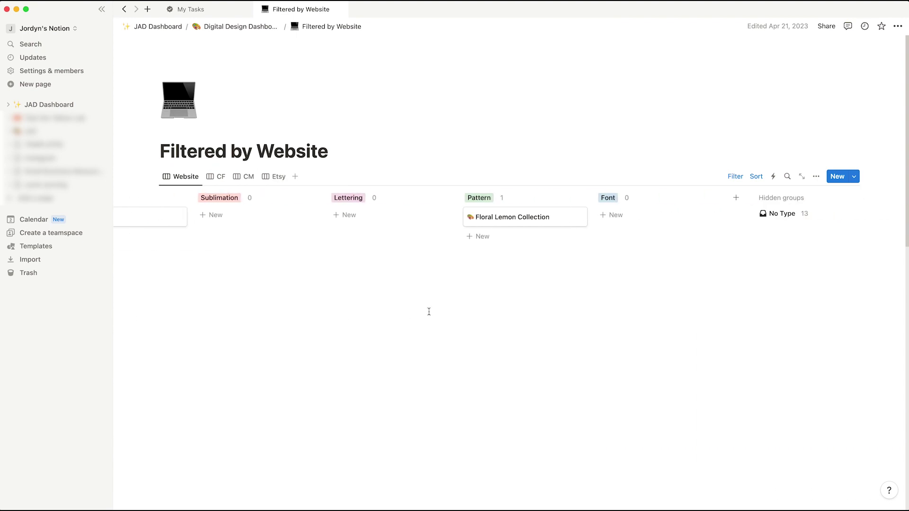
pyautogui.hscroll(-10, 429, 312)
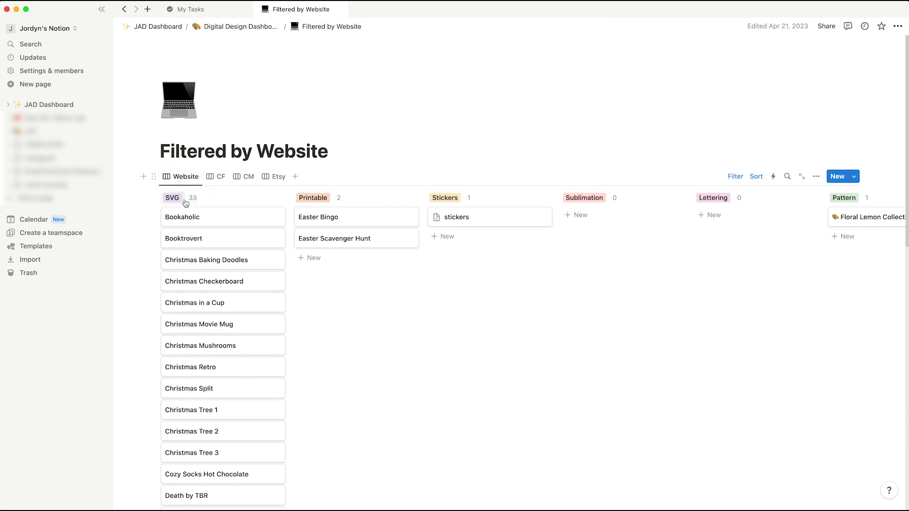
pyautogui.click(237, 217)
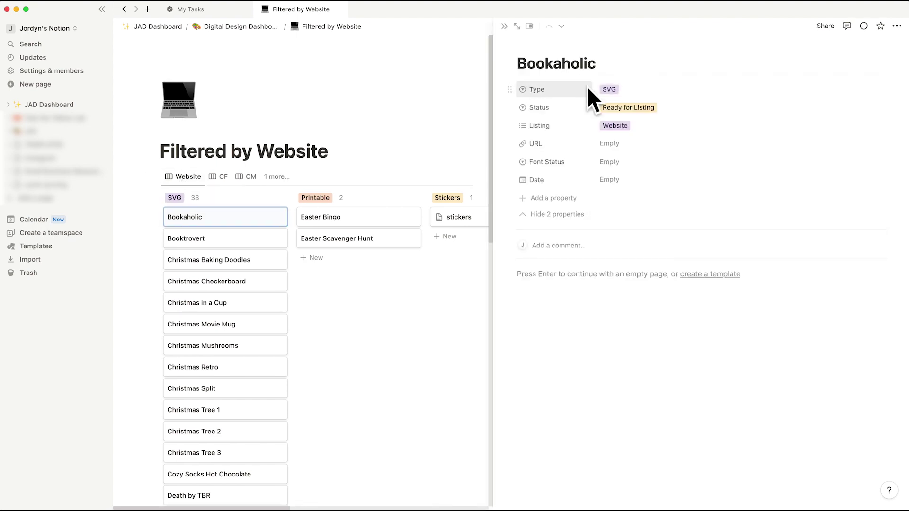
pyautogui.click(504, 26)
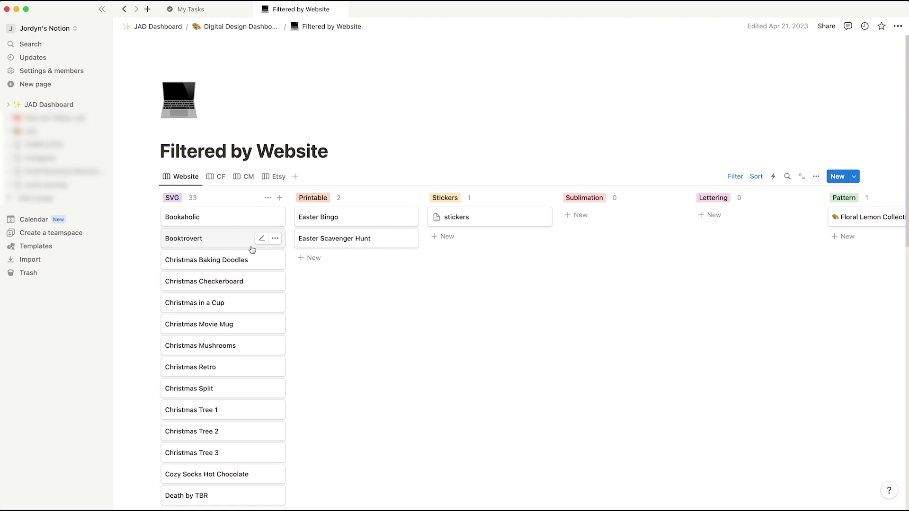
# Scan the board sideways, view its CM grouping, then switch back to the Website grouping.
pyautogui.hscroll(8, 441, 209)
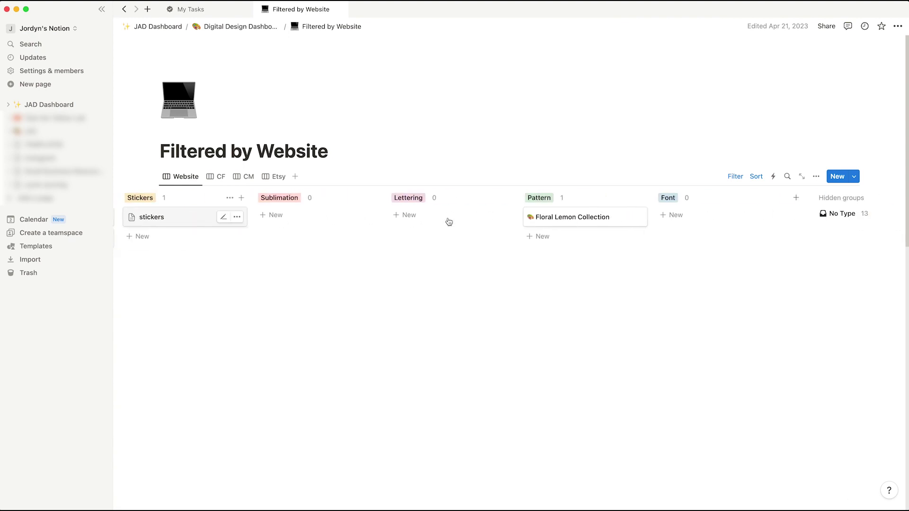
pyautogui.hscroll(-8, 534, 233)
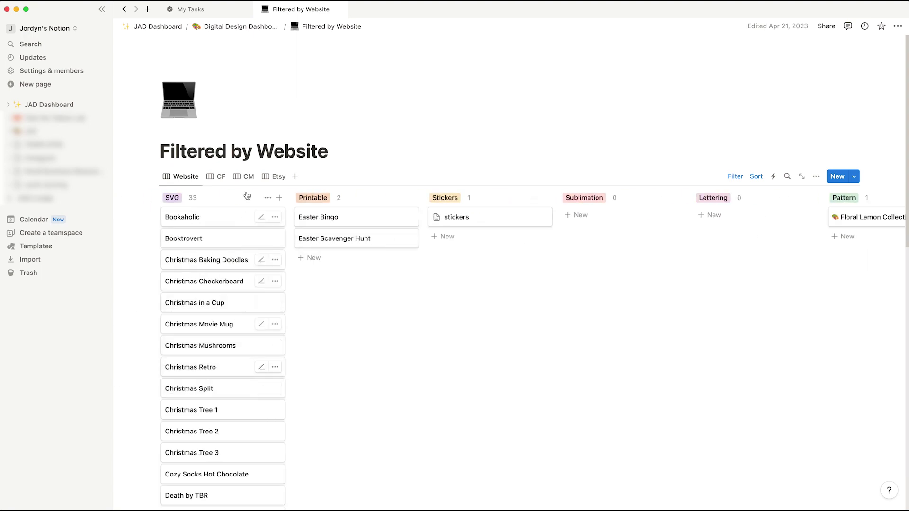
pyautogui.click(246, 177)
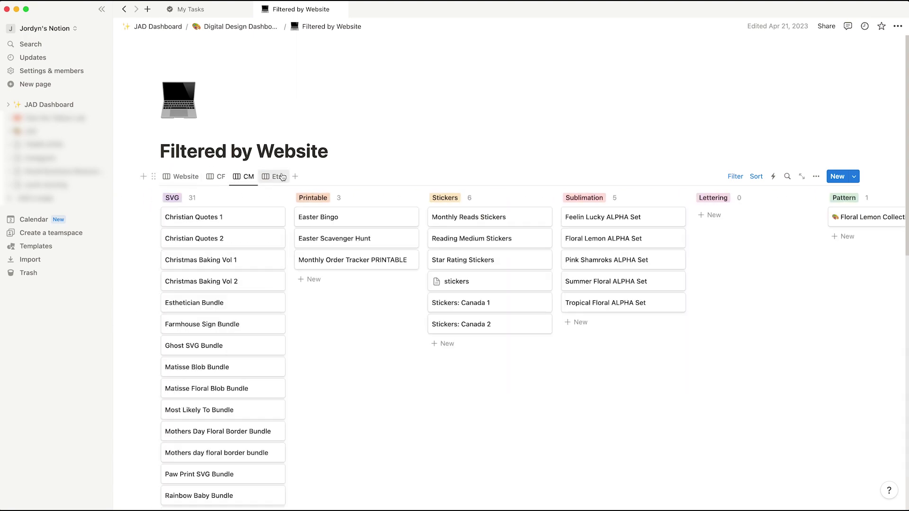
pyautogui.click(181, 177)
pyautogui.click(236, 27)
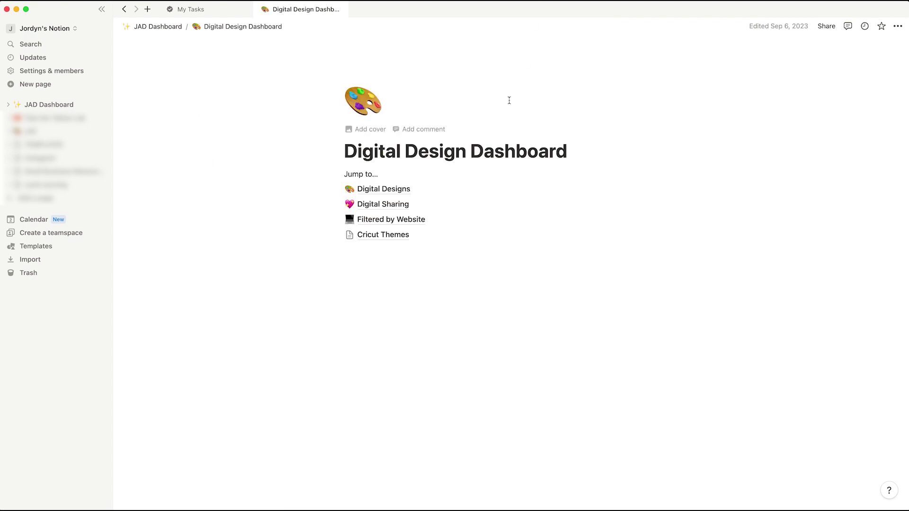